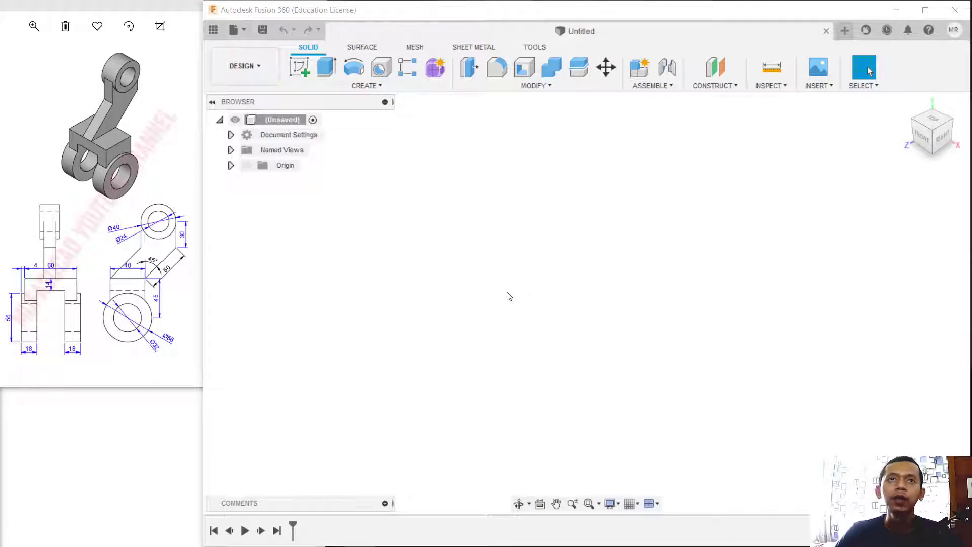
Start a sketch on the front plane and draw a 56 mm diameter circle centred on the origin.
left_click(299, 67)
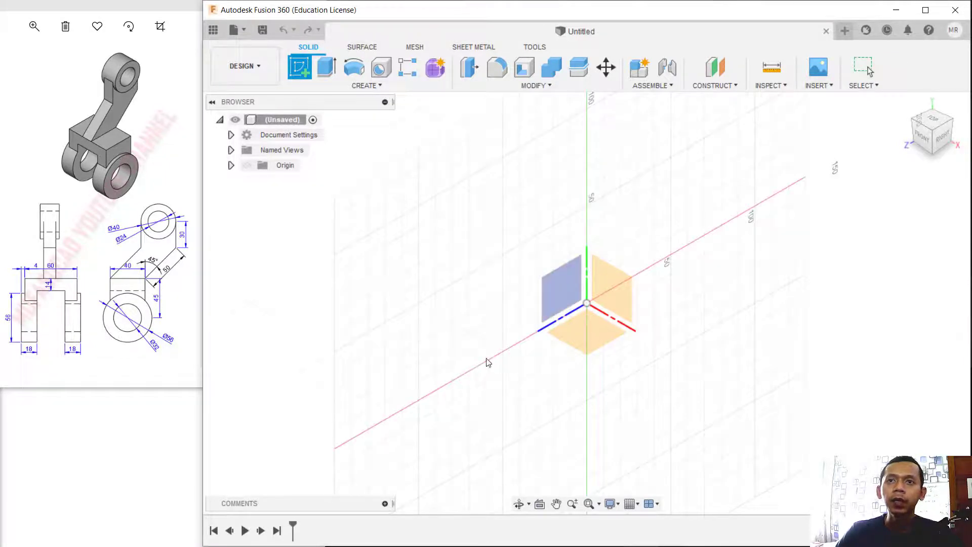
left_click(615, 289)
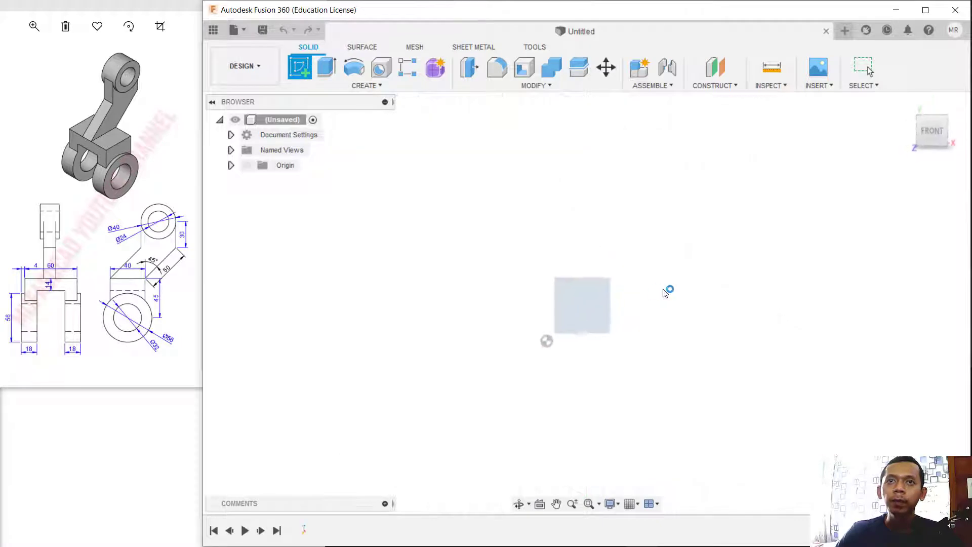
key("c")
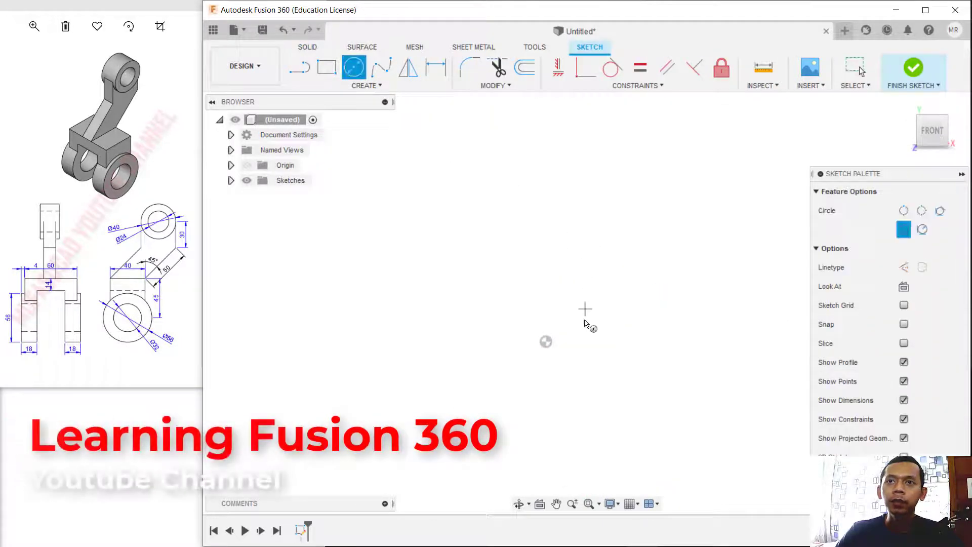
left_click(546, 342)
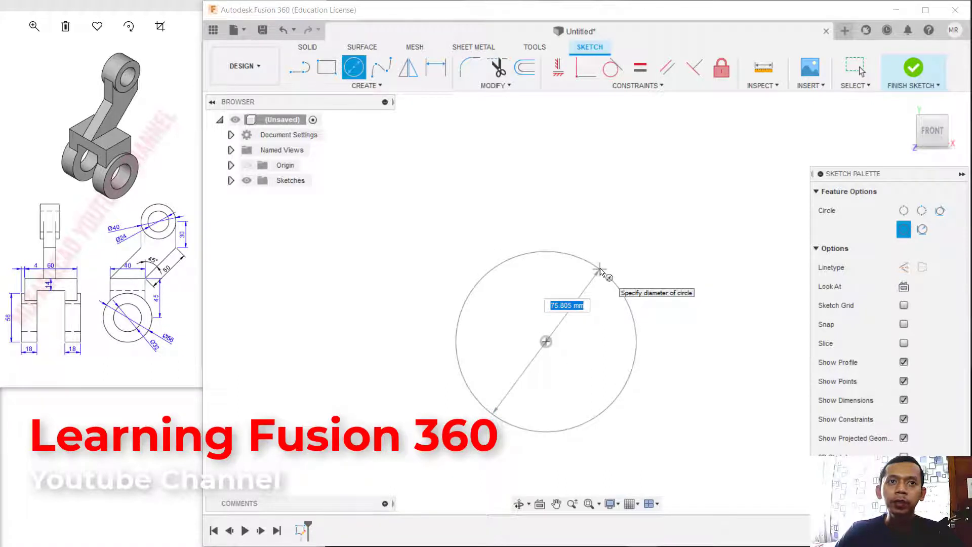
type("56")
key("Return")
key("Escape")
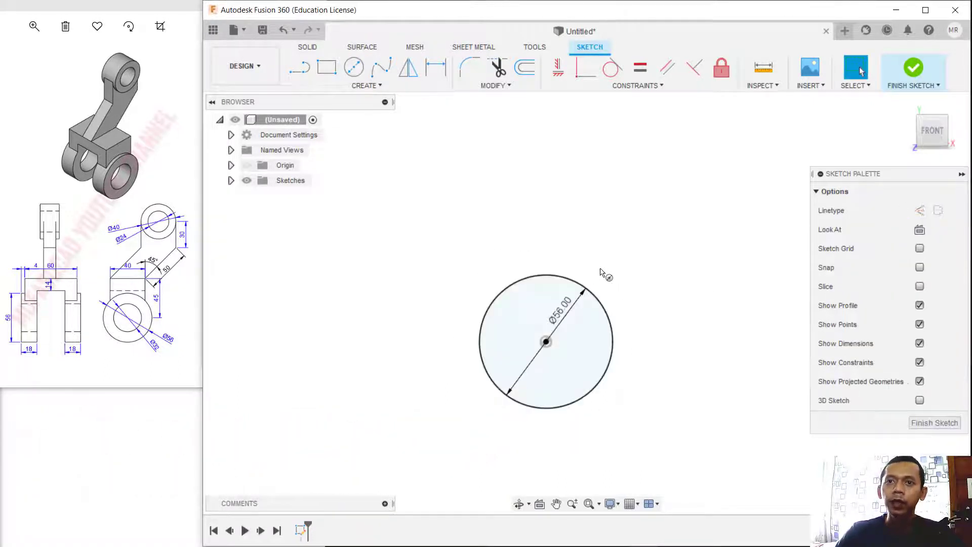
Draw a concentric 32 mm diameter circle inside the 56 mm circle.
left_click(353, 77)
left_click(545, 343)
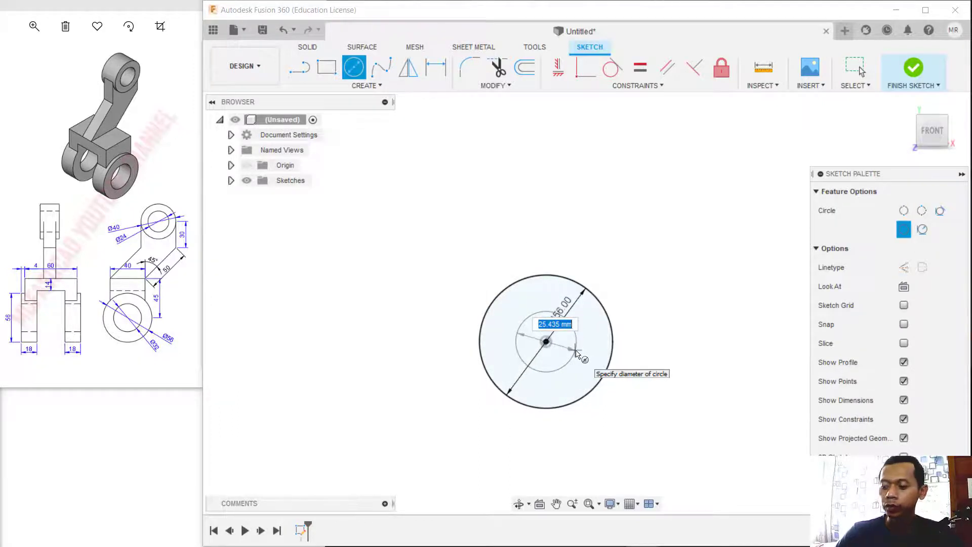
type("32")
key("Return")
key("Escape")
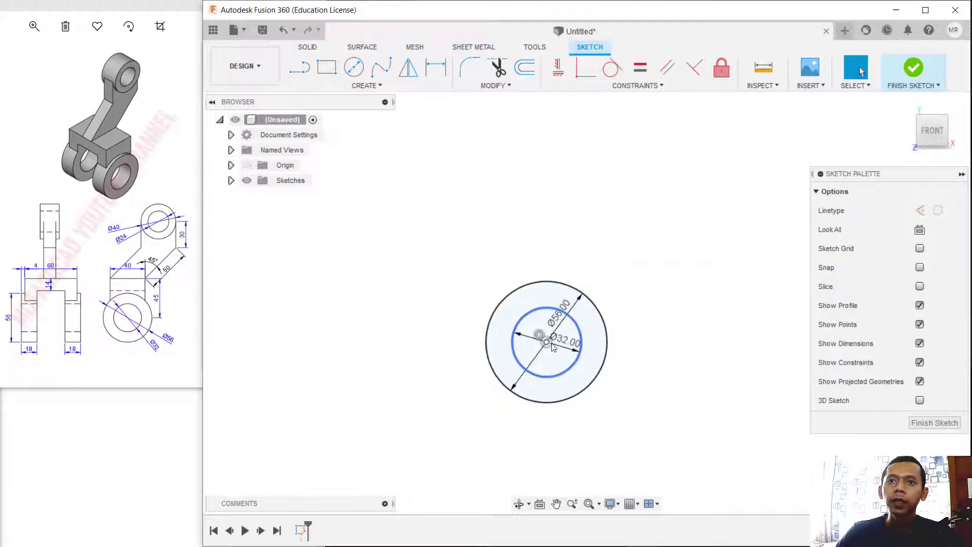
Sketch a three-sided open rectangle about 34 mm wide and 44 mm high rising from inside the outer circle.
scroll(554, 349, "up", 3)
left_click(304, 69)
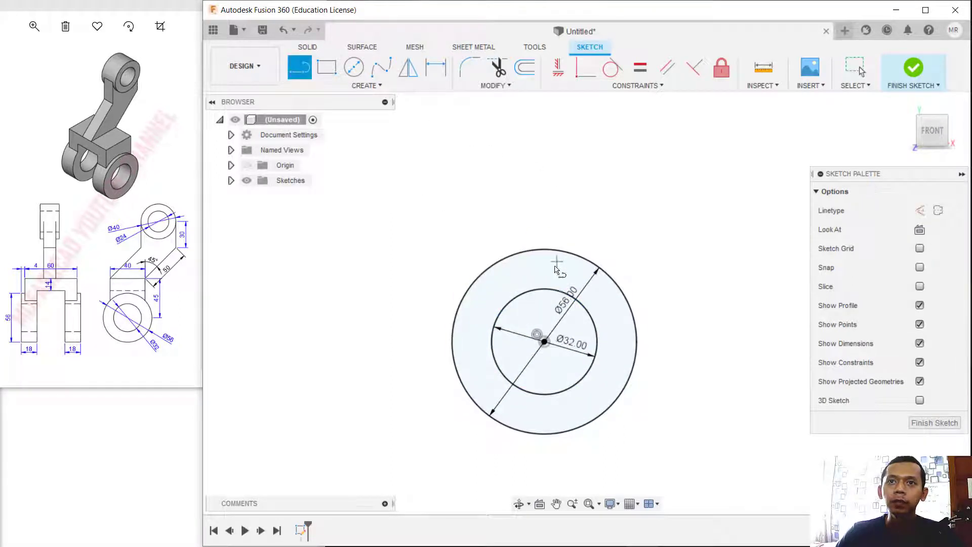
left_click(487, 307)
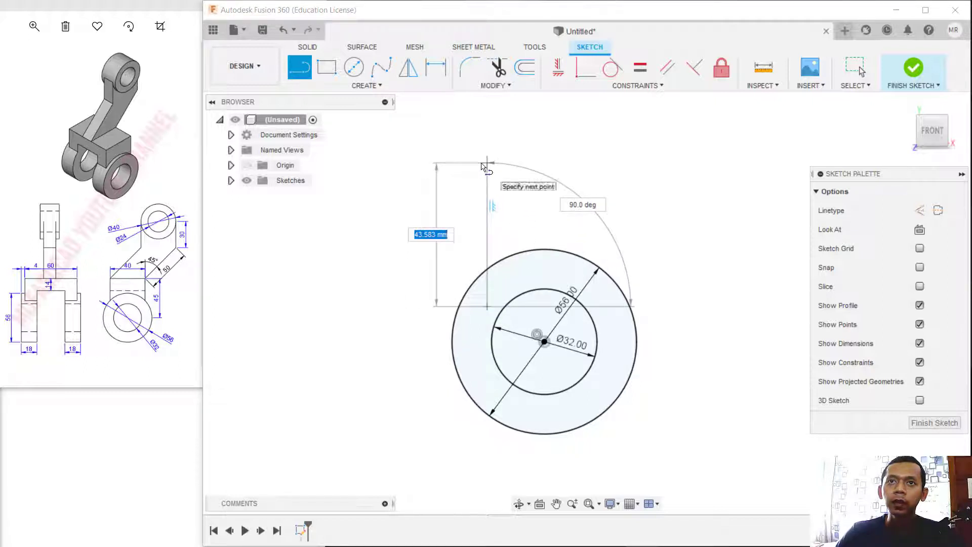
left_click(487, 163)
left_click(598, 163)
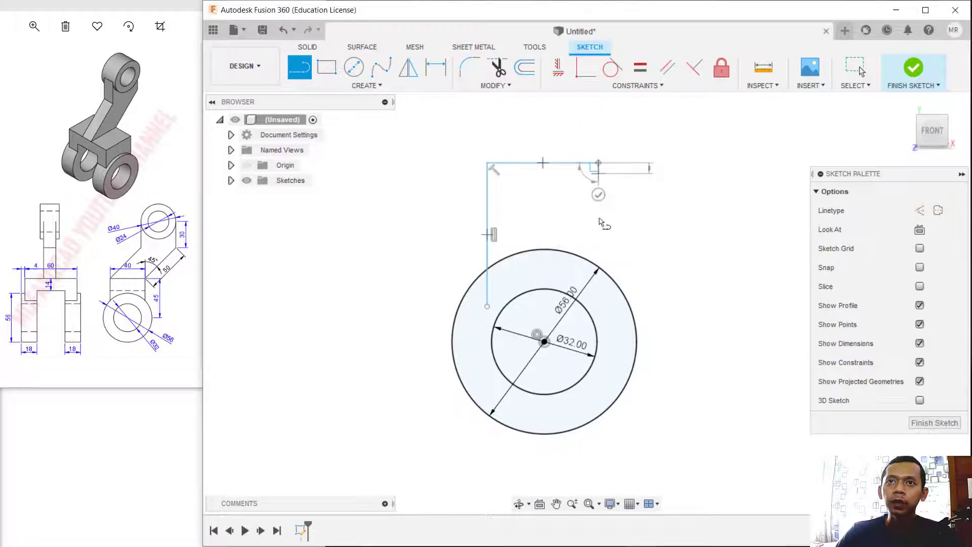
left_click(599, 302)
key("Escape")
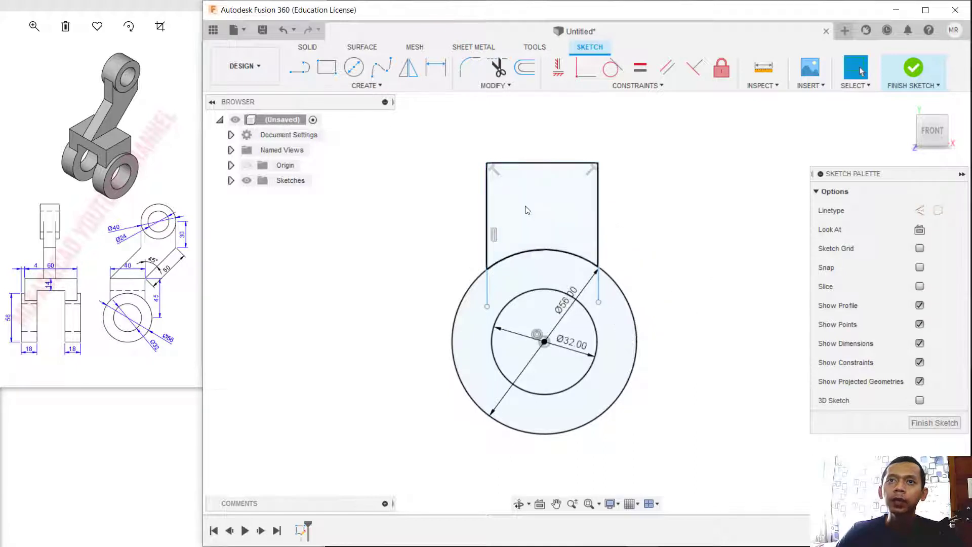
Dimension the distance between the two vertical lines as 40 mm.
scroll(527, 210, "up", 2)
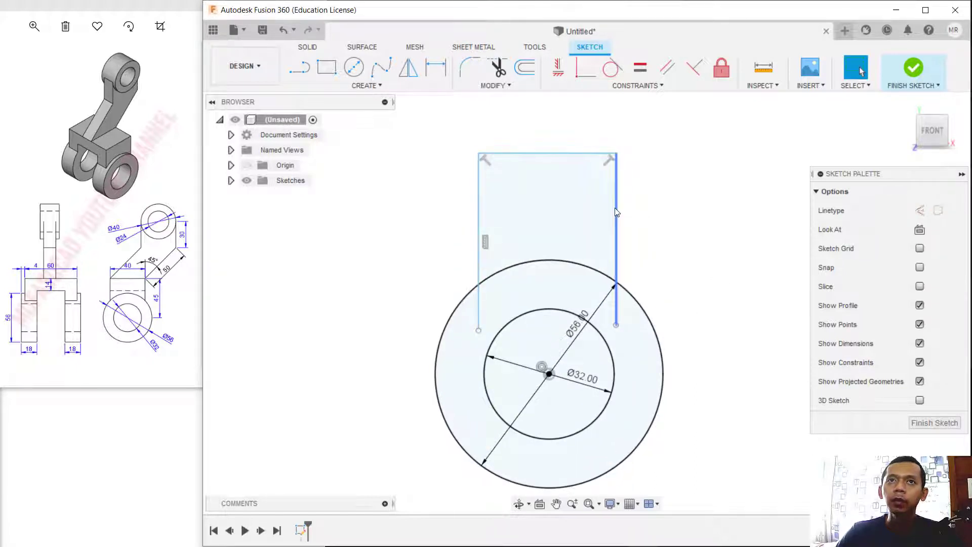
left_click(437, 67)
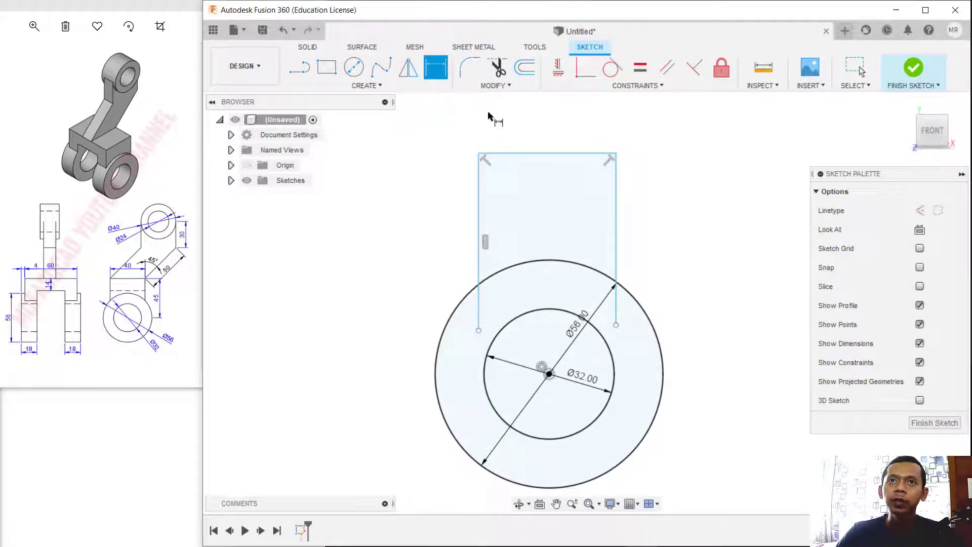
left_click(480, 224)
left_click(615, 226)
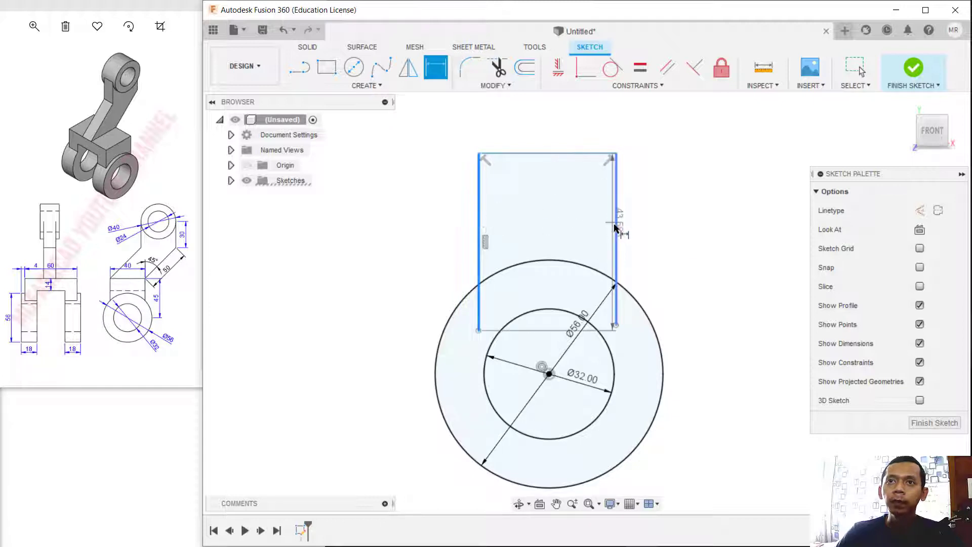
left_click(623, 222)
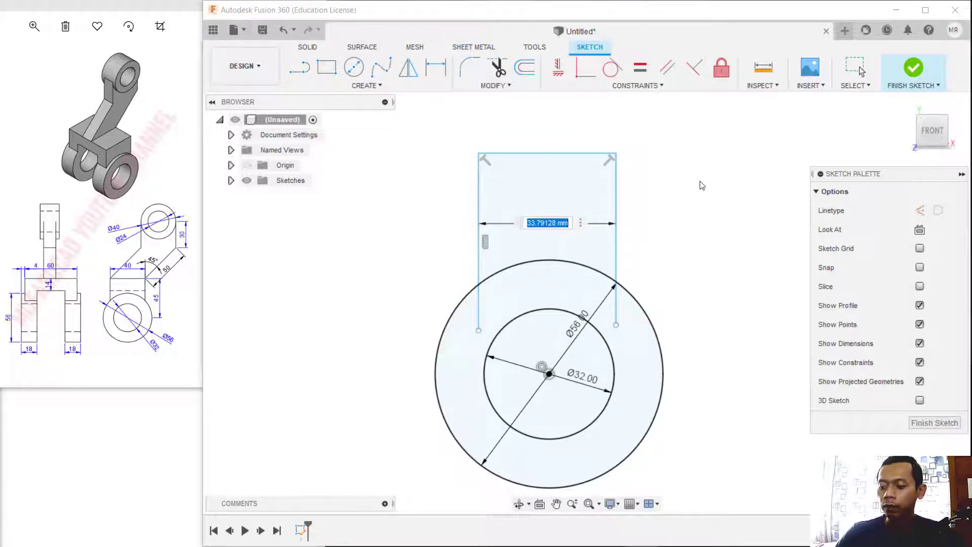
type("40")
key("Return")
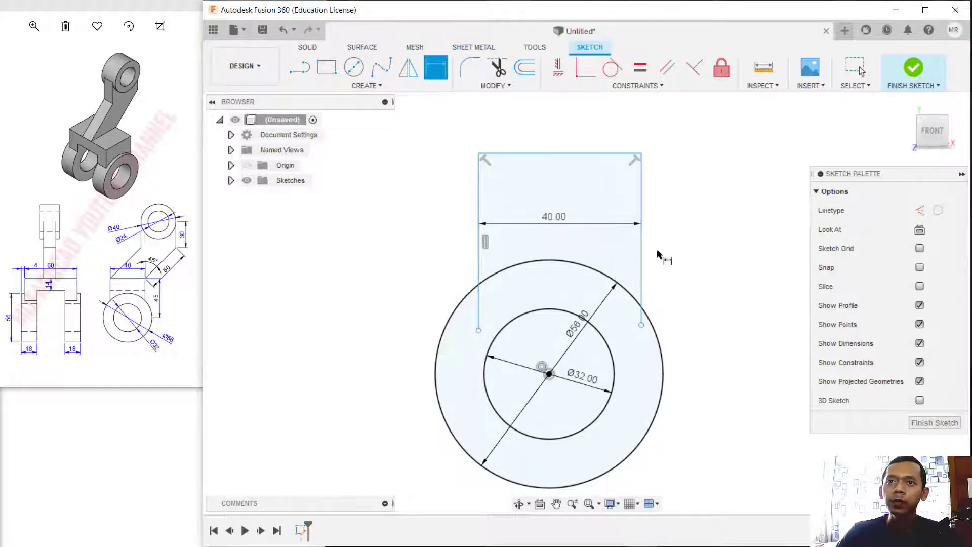
Set the horizontal distance from the circle centre to the right vertical line to 20 mm.
left_click(641, 276)
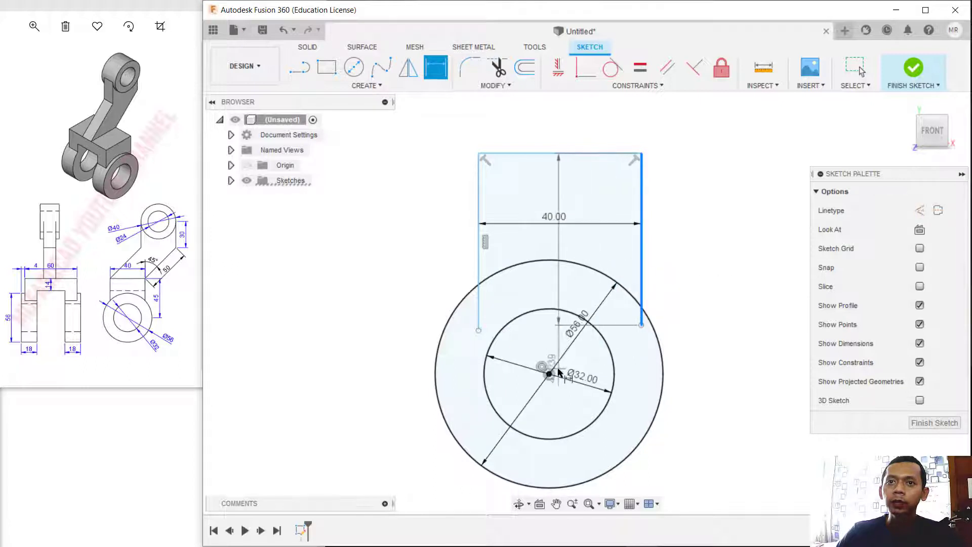
left_click(550, 374)
left_click(703, 415)
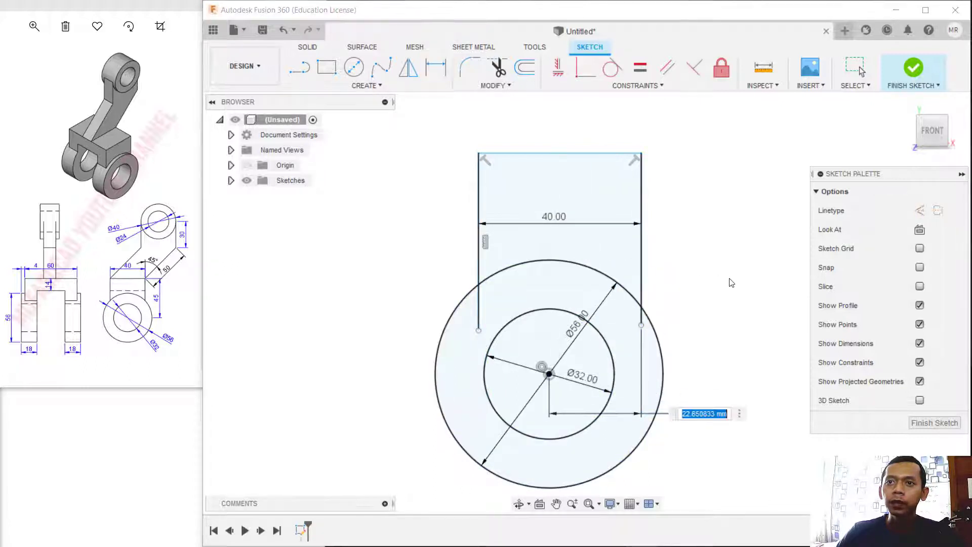
type("20")
key("Return")
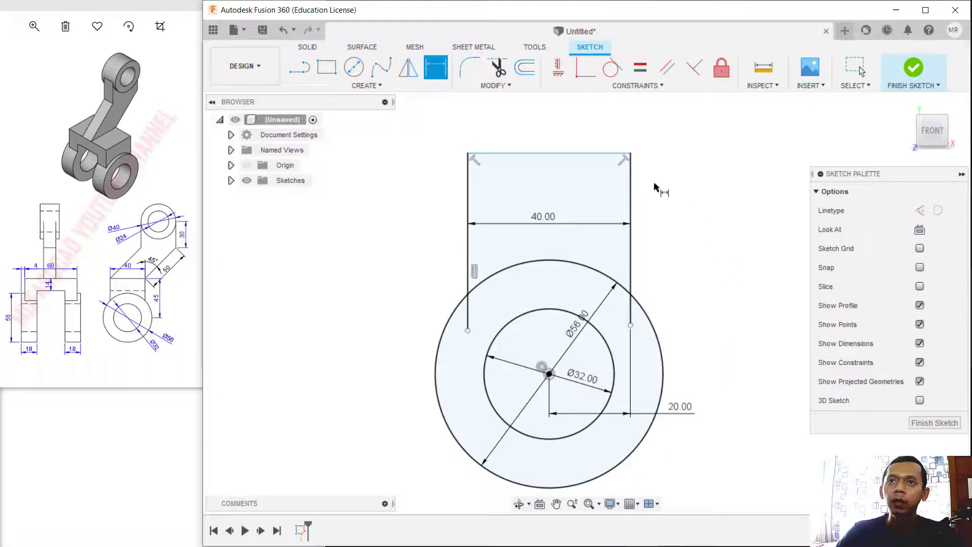
Dimension the top line's height above the circle centre as 45 mm.
left_click(596, 154)
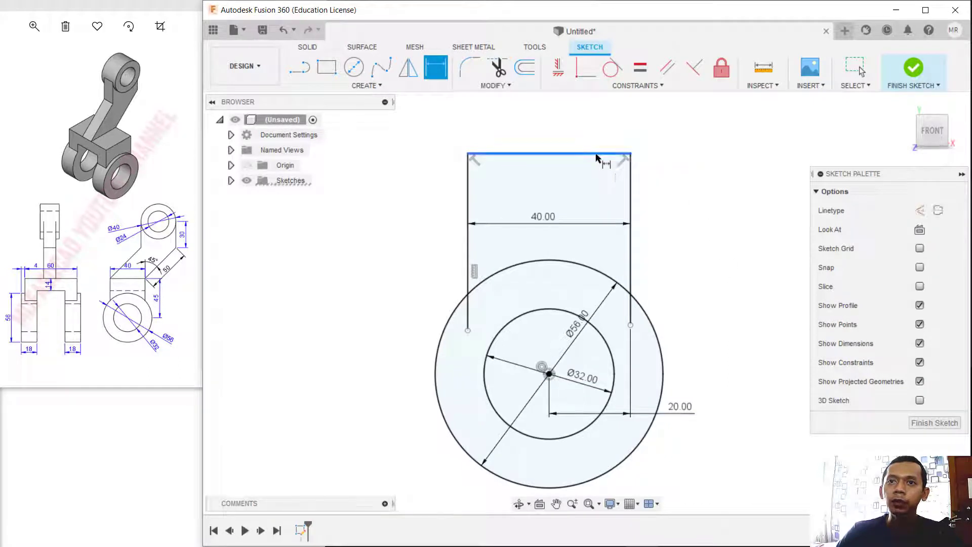
left_click(549, 374)
left_click(709, 274)
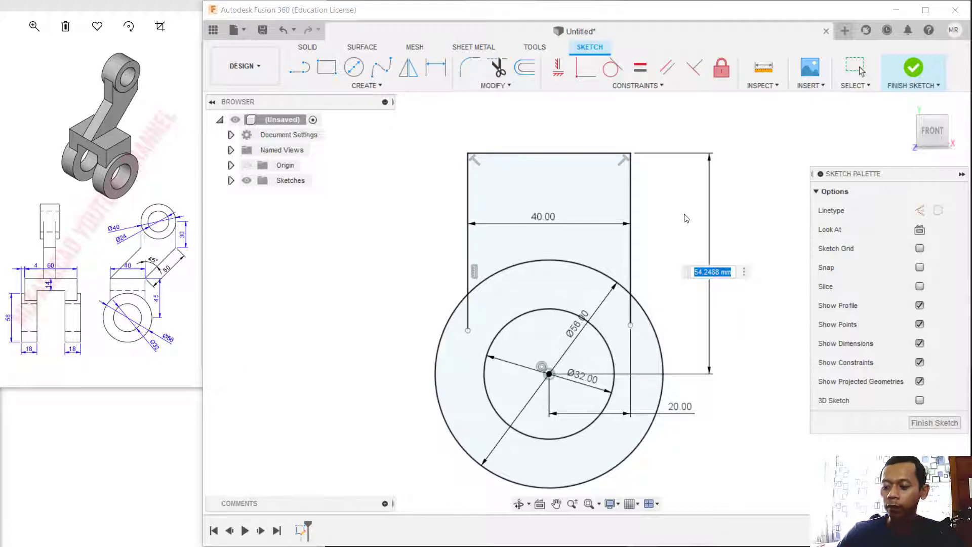
type("45")
key("Return")
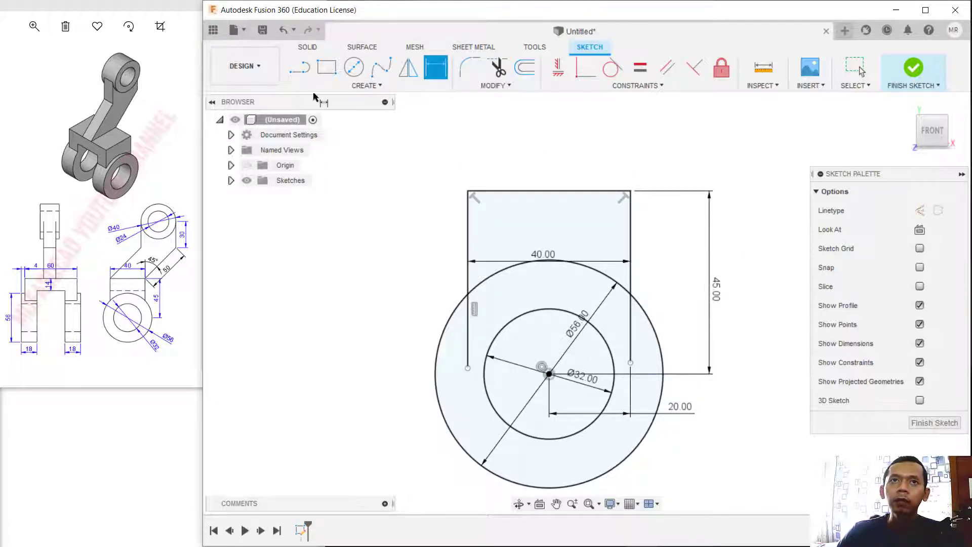
Draw a horizontal line between the two vertical sides and dimension it 14 mm below the top line.
left_click(299, 67)
left_click(468, 234)
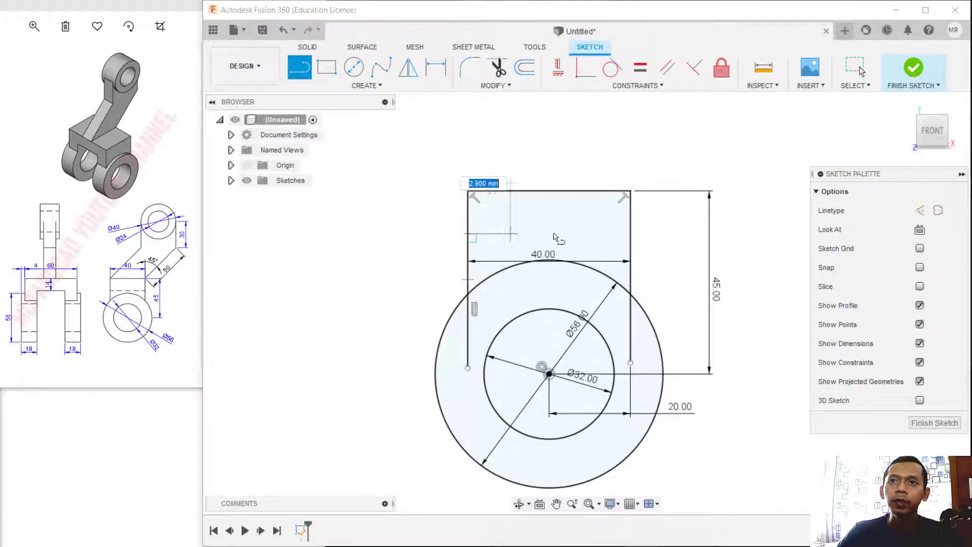
left_click(630, 234)
key("d")
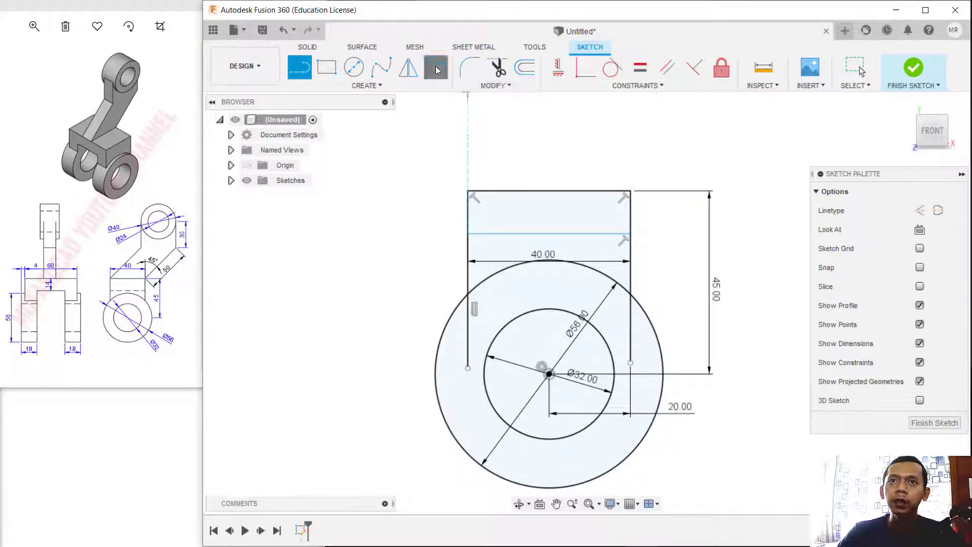
left_click(543, 234)
left_click(541, 192)
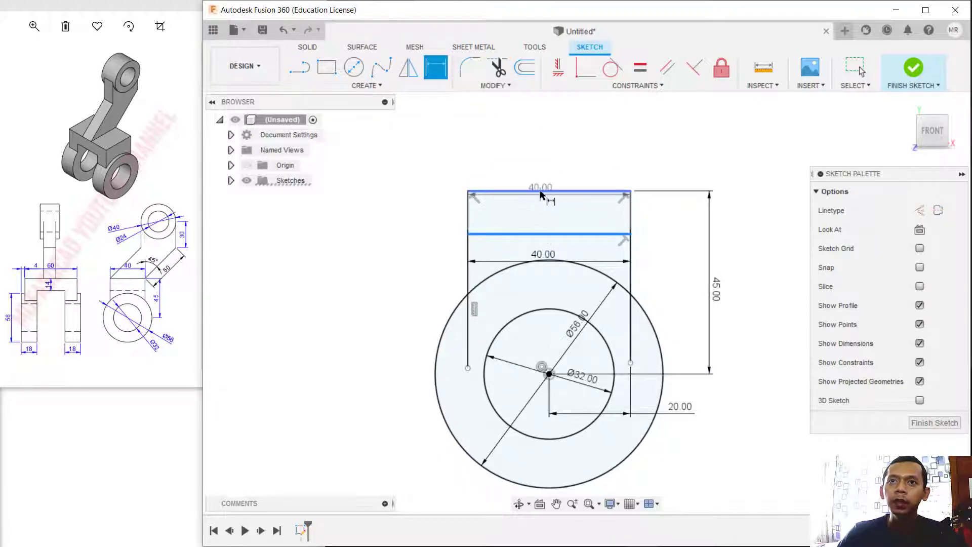
left_click(434, 212)
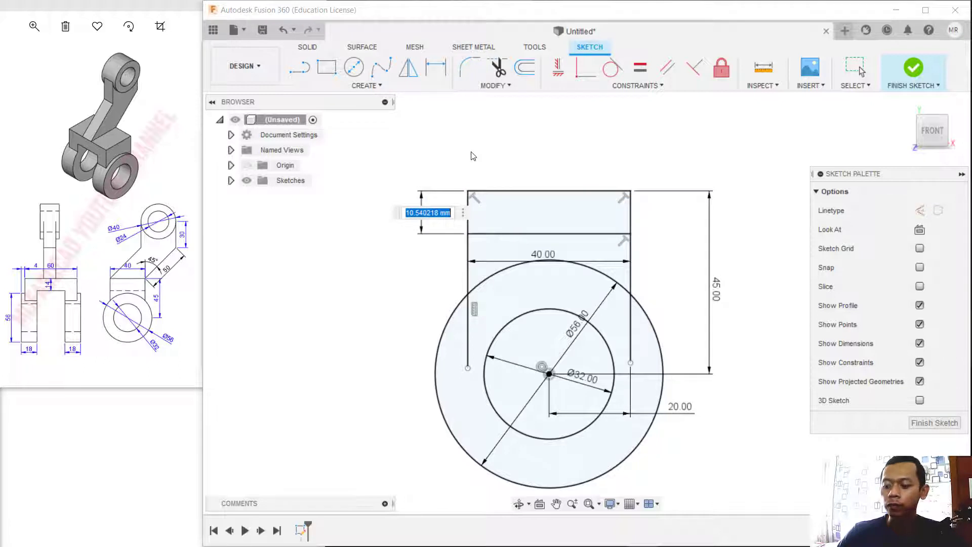
type("14")
key("Return")
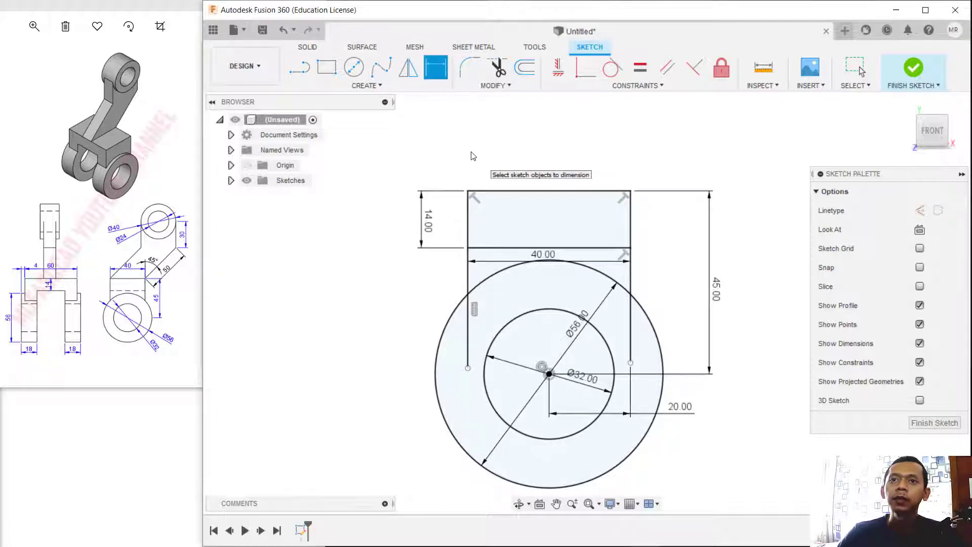
Trim the vertical line ends inside the outer circle and finish the sketch.
left_click(501, 69)
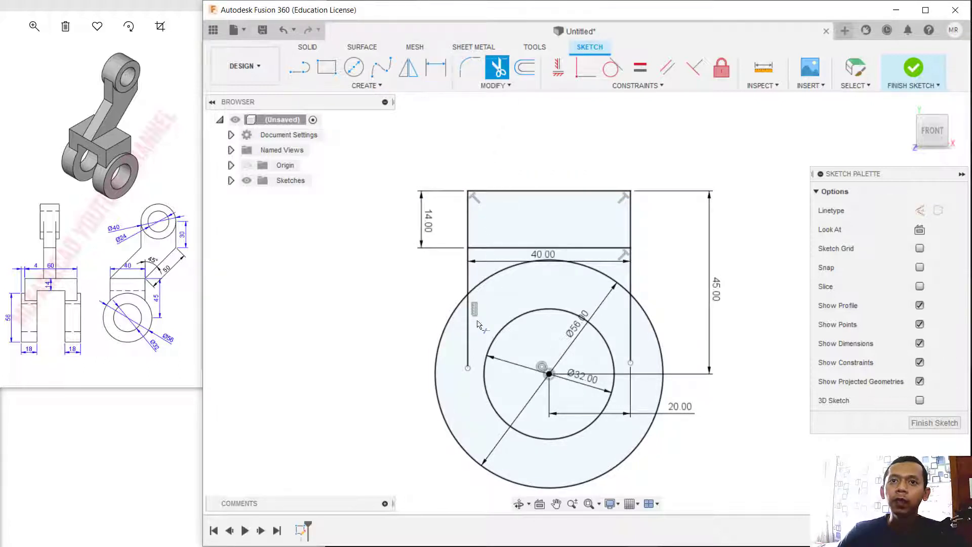
left_click(468, 335)
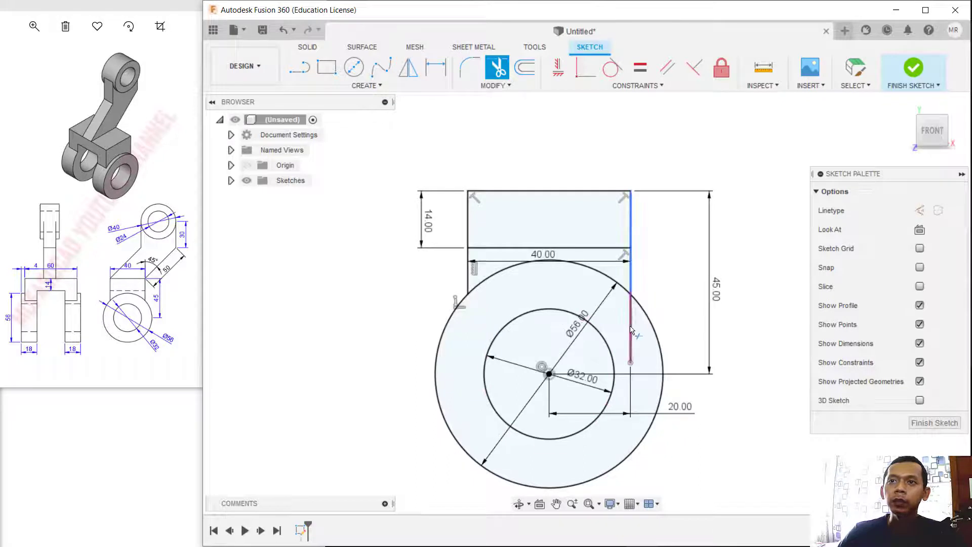
left_click(630, 329)
left_click(913, 68)
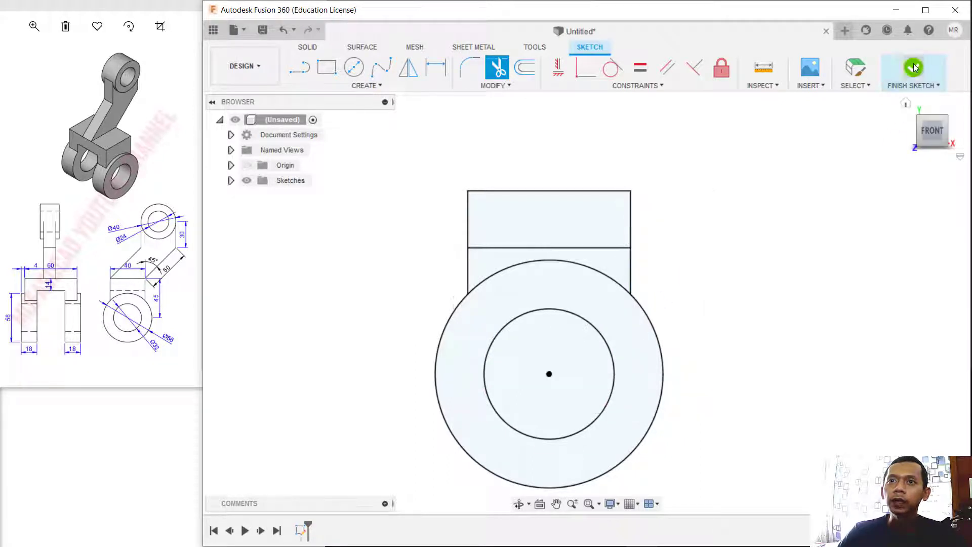
Extrude the upper rectangular profile by -60 mm as a new body.
middle_click_drag(654, 269, 675, 230)
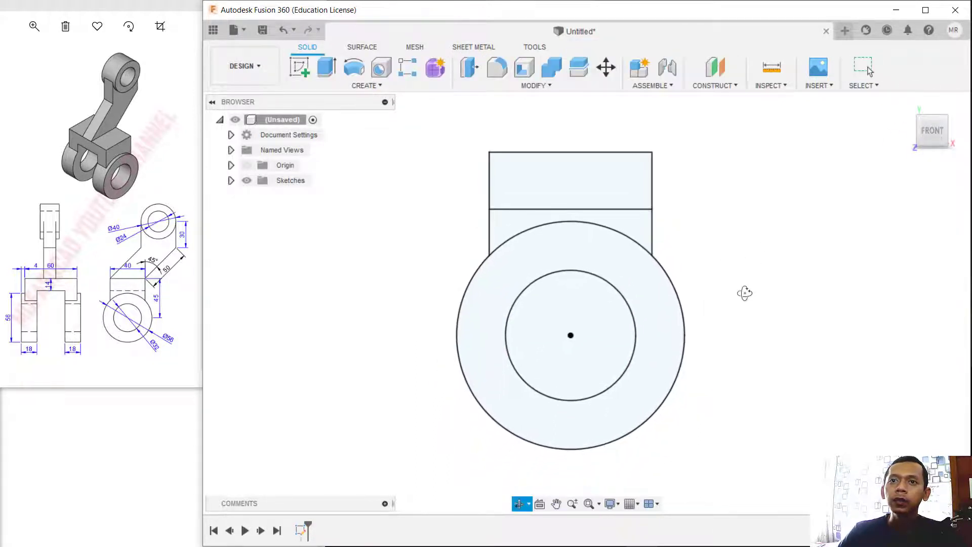
middle_click_drag(744, 291, 697, 283, "shift")
scroll(679, 265, "up", 1)
scroll(680, 265, "down", 2)
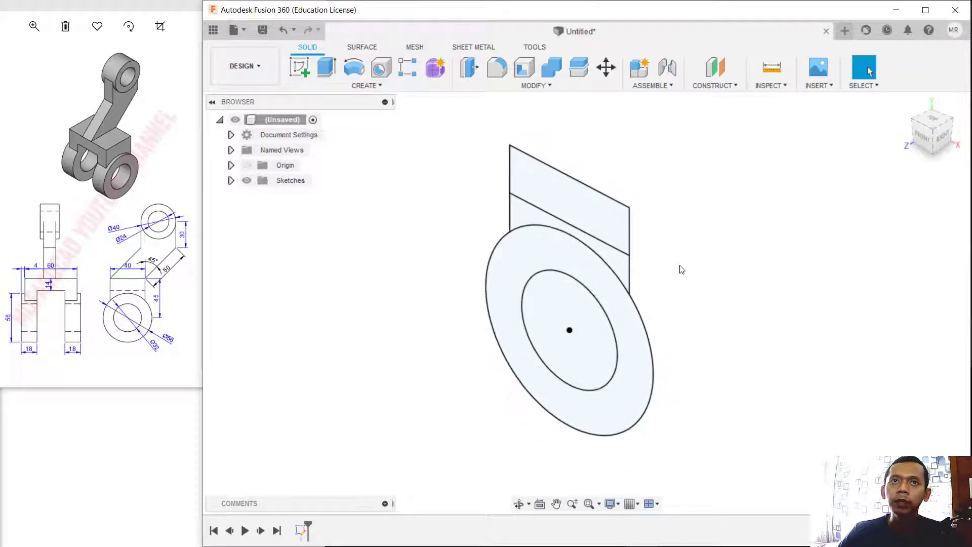
middle_click_drag(730, 245, 710, 259)
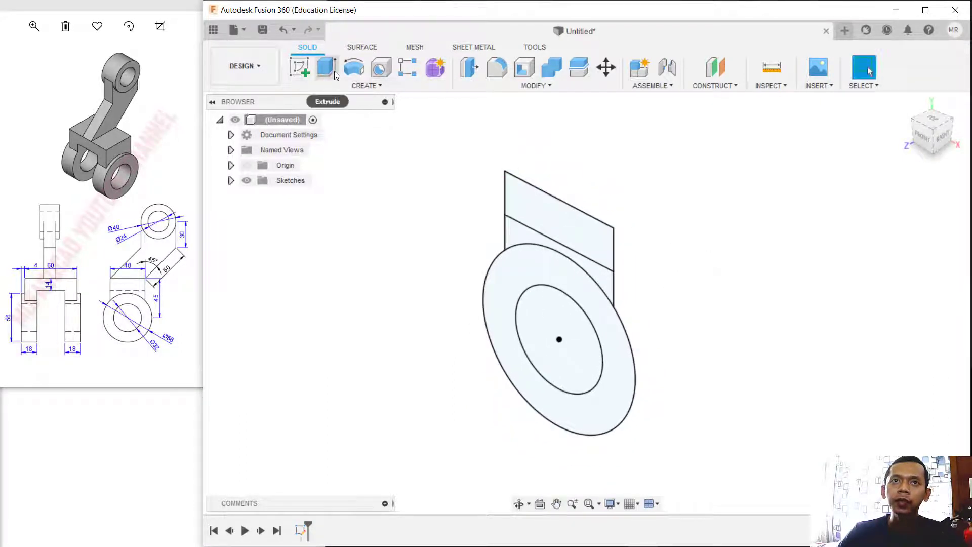
left_click(326, 67)
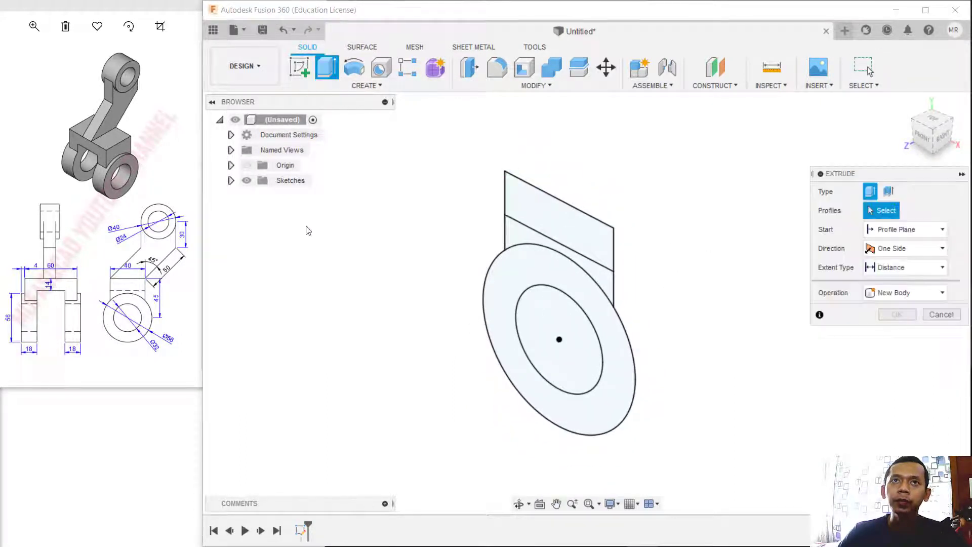
left_click(576, 227)
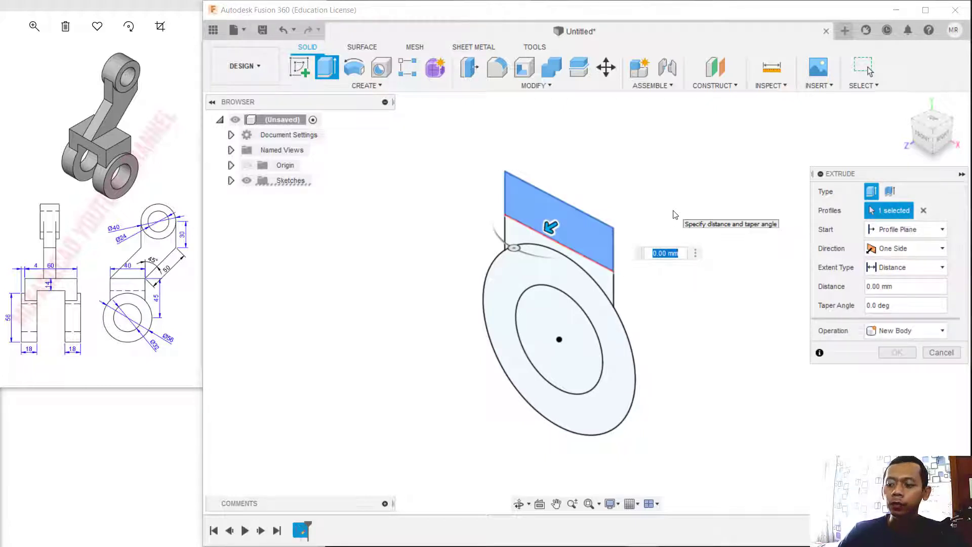
type("-60")
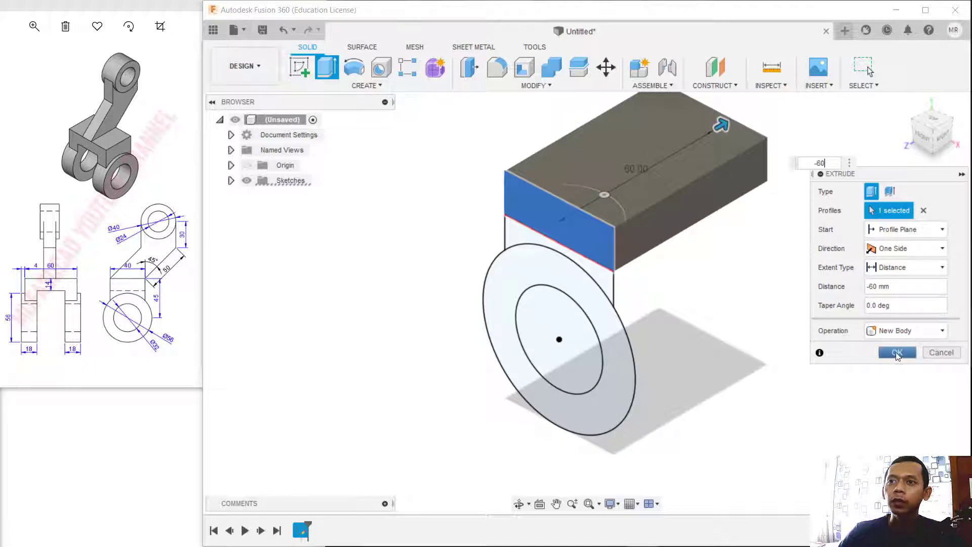
left_click(897, 353)
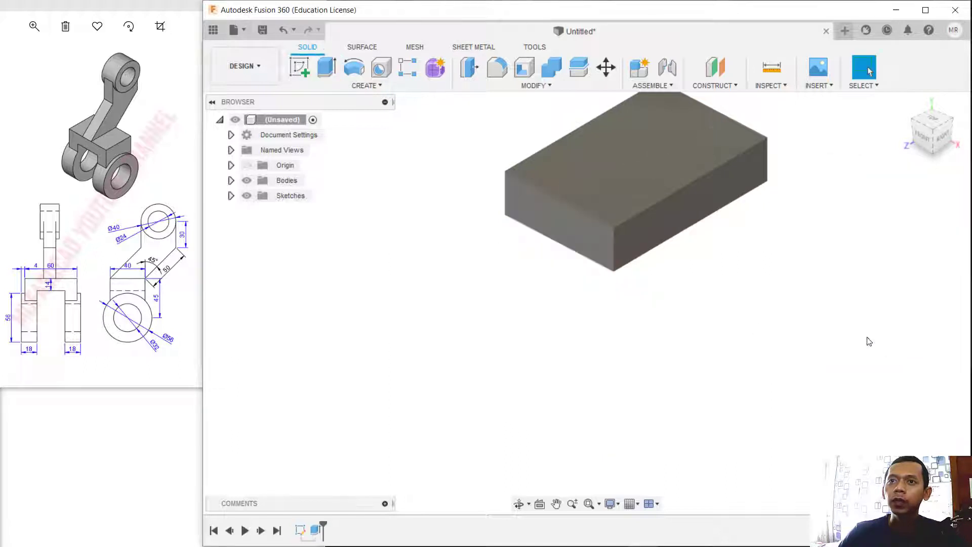
Make Sketch1 visible again so its remaining profiles can be used.
left_click(231, 196)
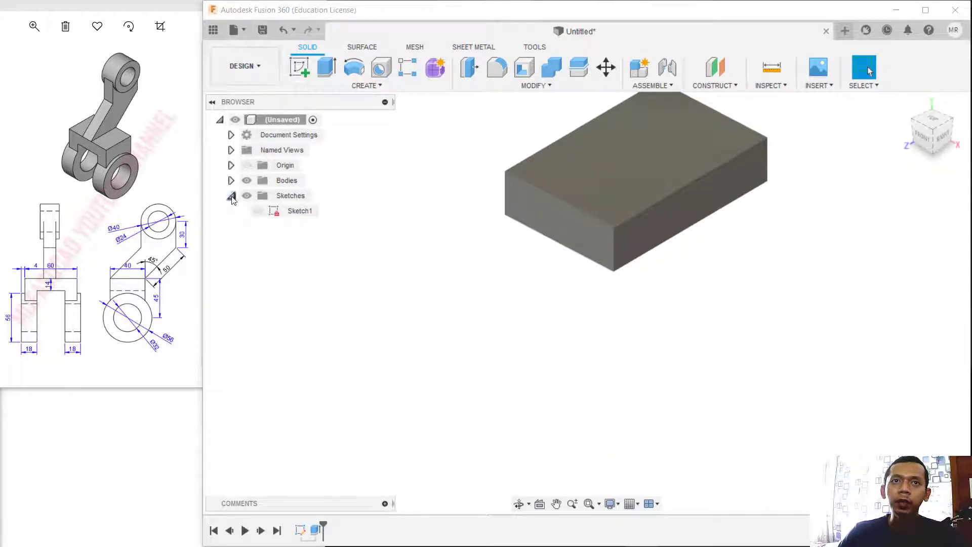
left_click(254, 217)
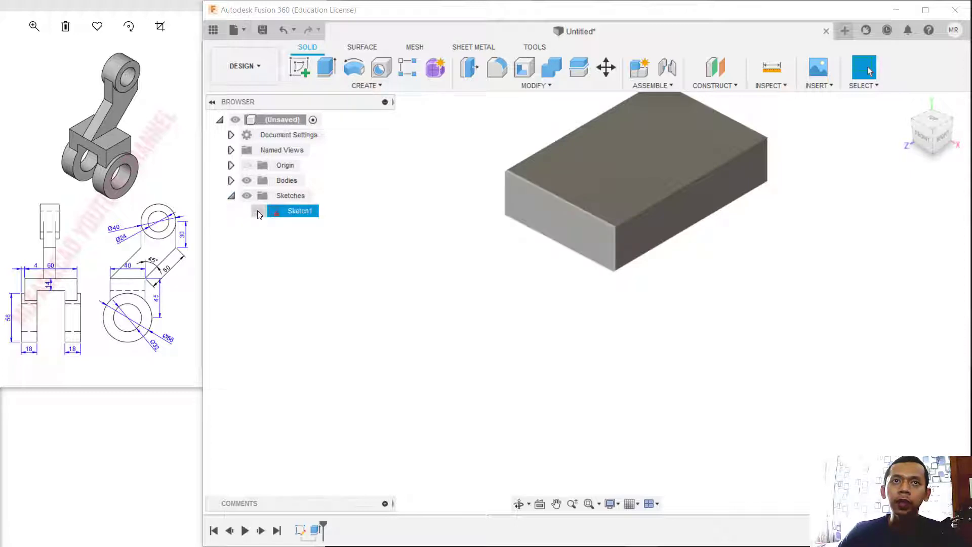
left_click(258, 212)
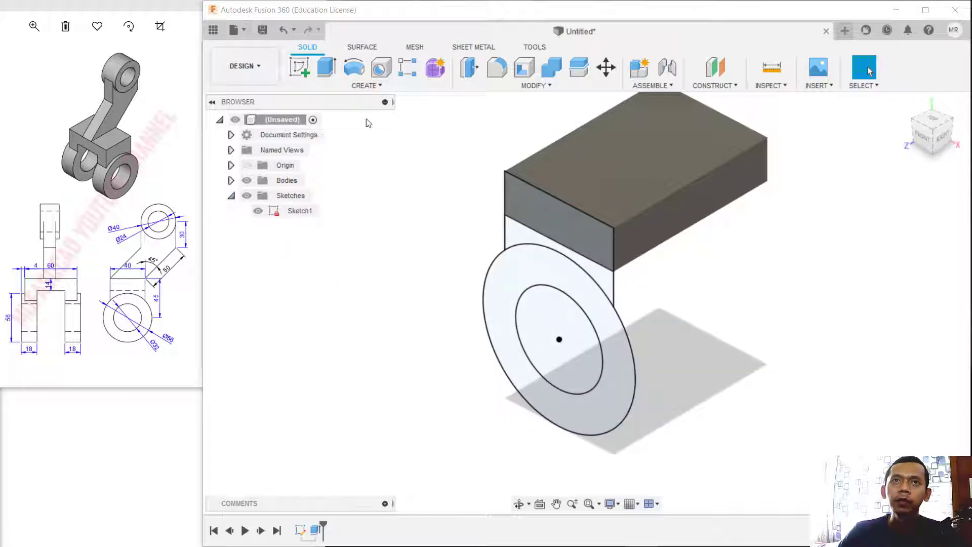
Extrude the ring profile and the small area between it and the block by -14 mm as a new body.
left_click(327, 67)
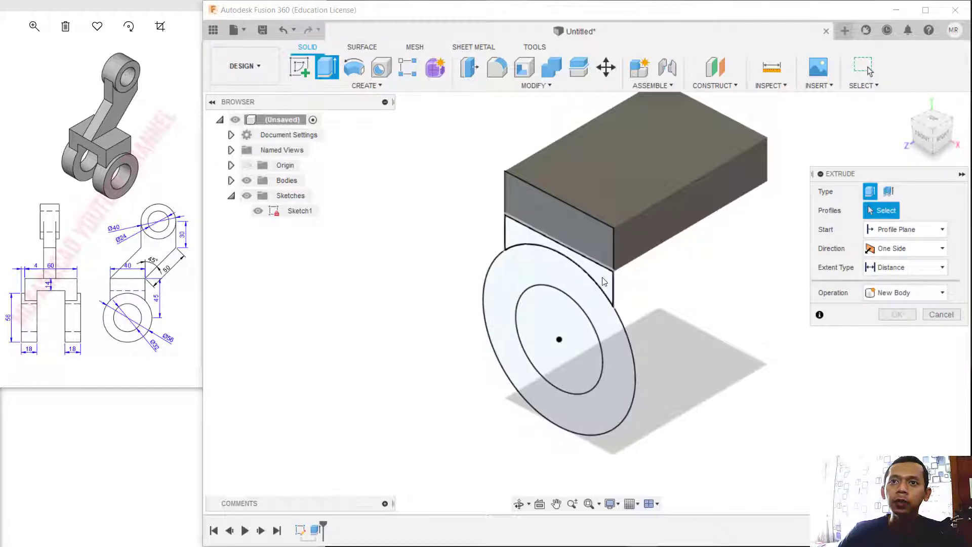
left_click(613, 331)
left_click(615, 349)
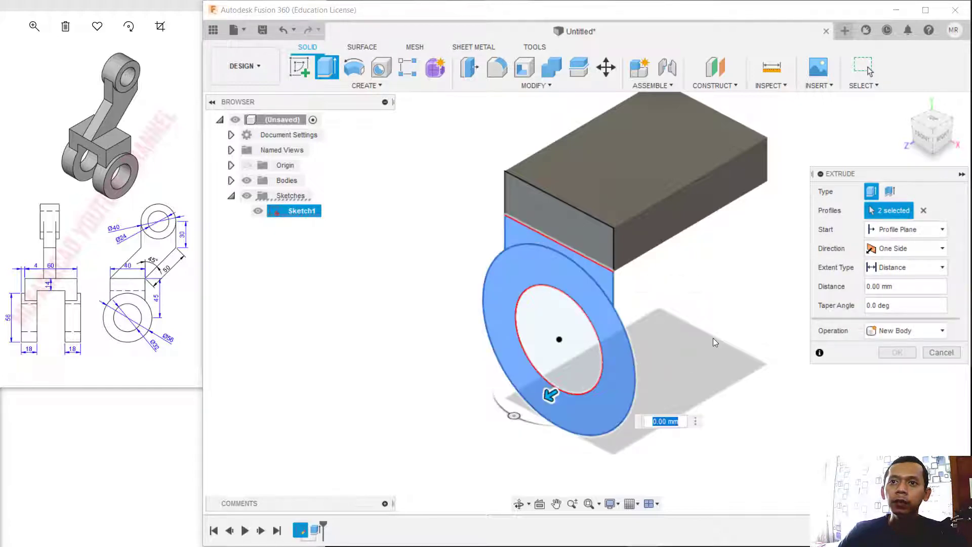
type("-14")
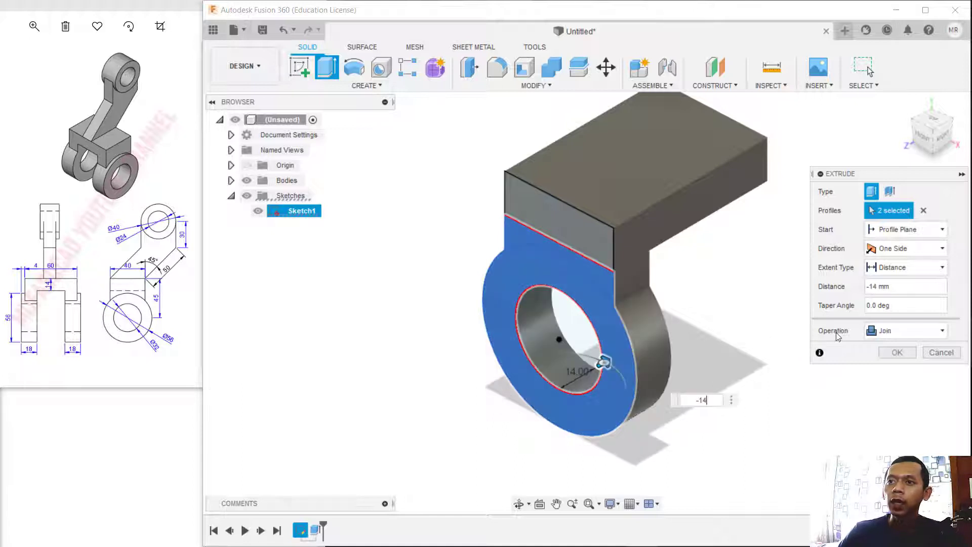
left_click(900, 330)
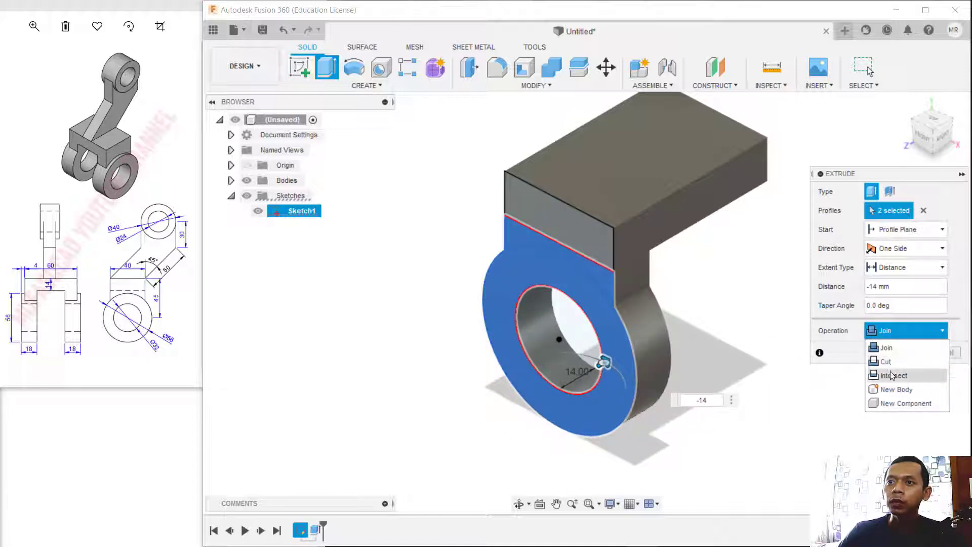
left_click(895, 390)
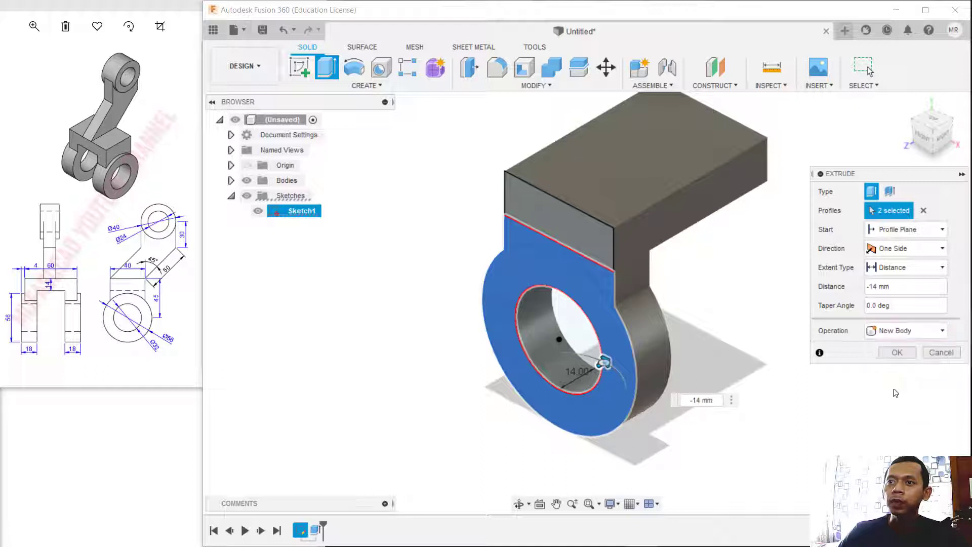
left_click(897, 353)
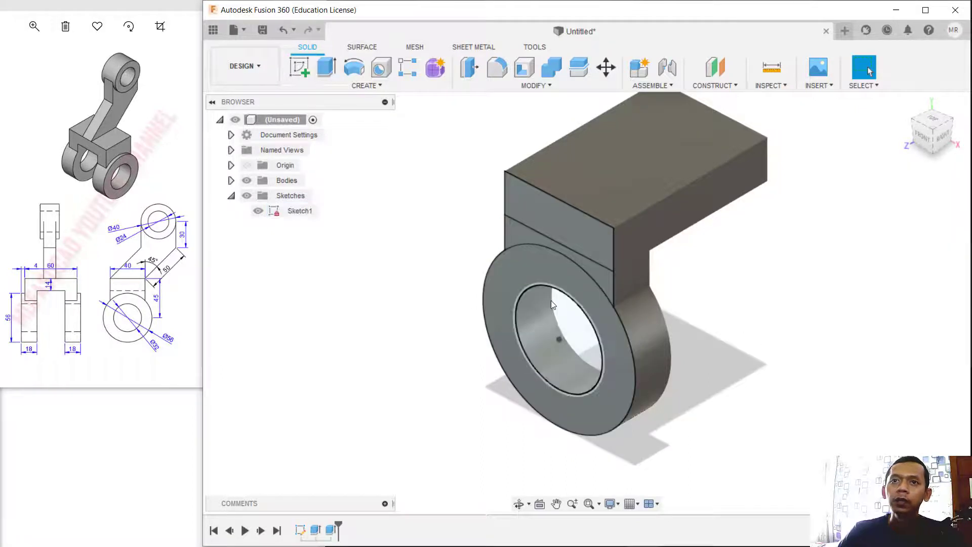
Extrude the ring profile 4 mm outward from the lug's front face with the Join operation.
left_click(330, 68)
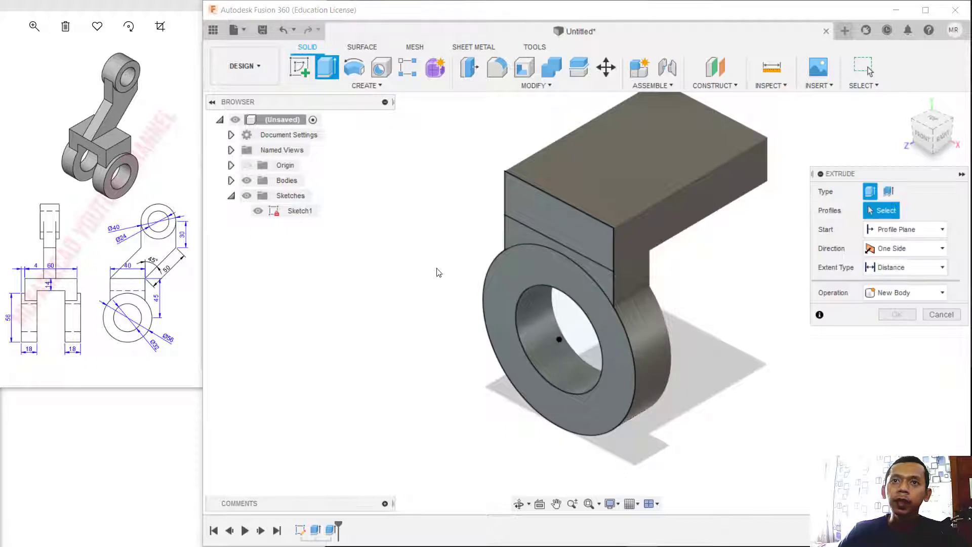
left_click(522, 272)
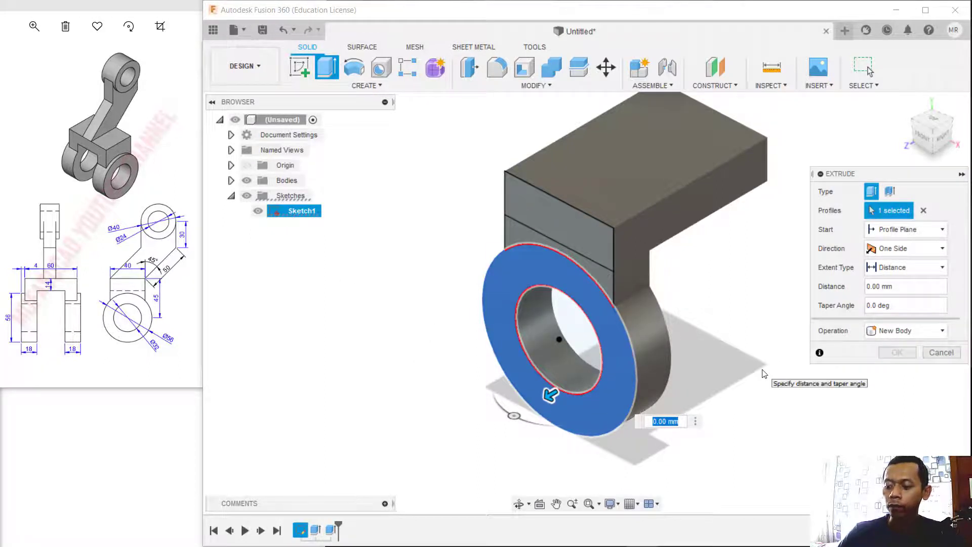
type("4")
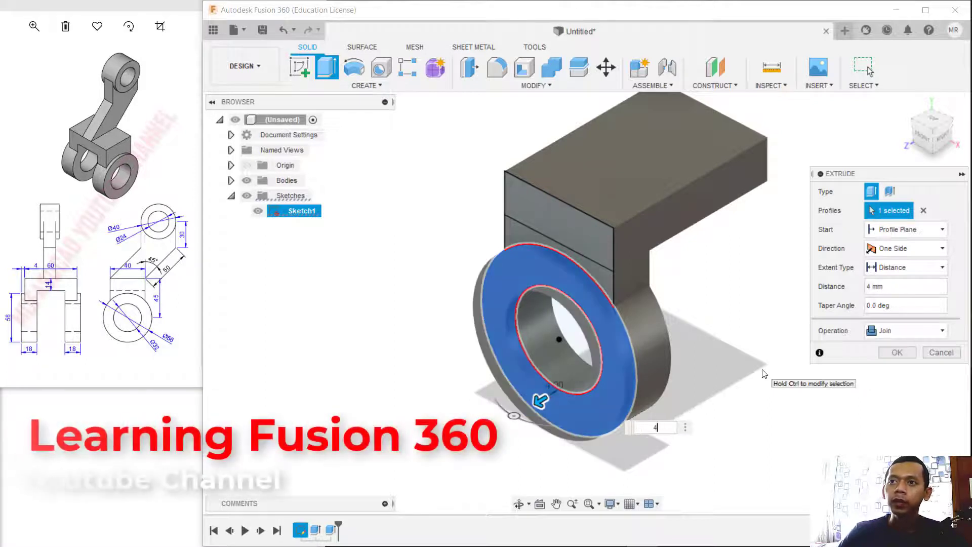
left_click(914, 330)
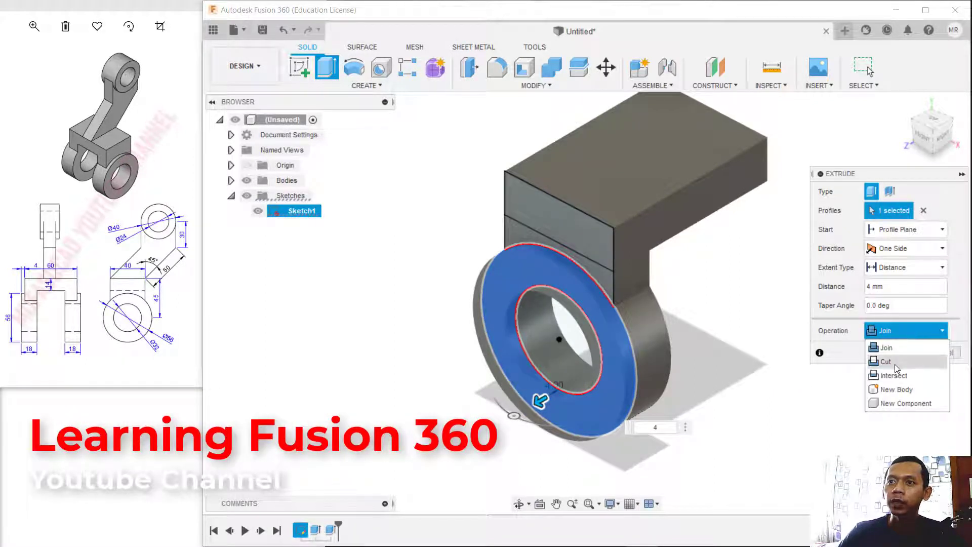
left_click(896, 351)
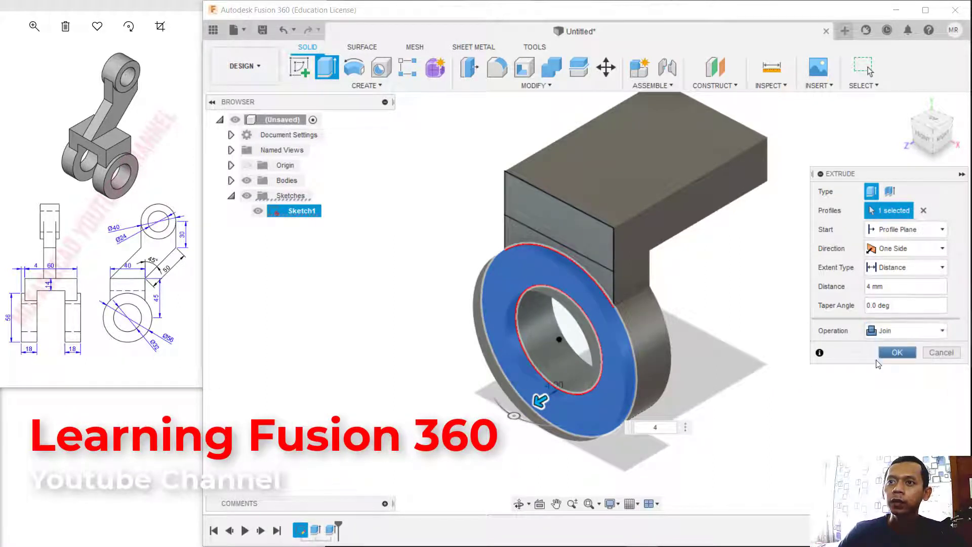
left_click(897, 353)
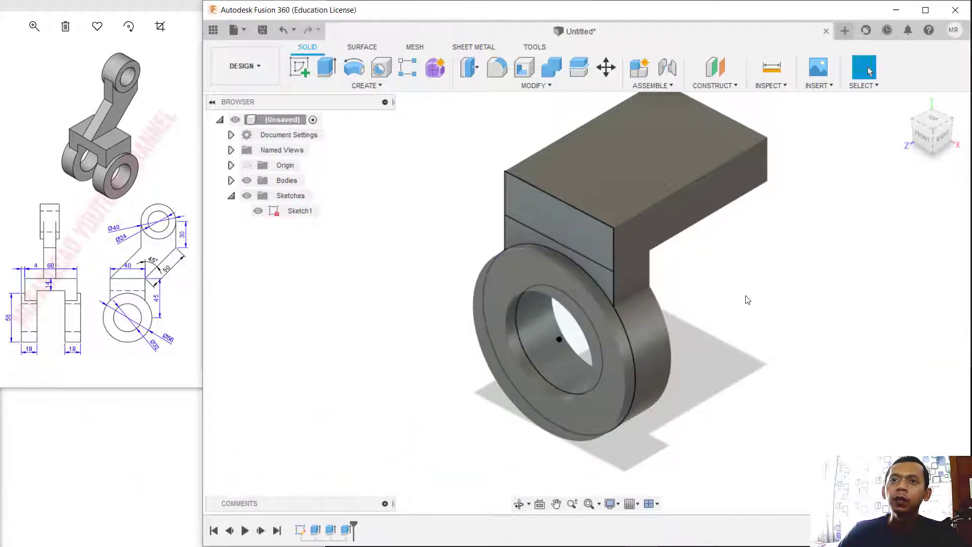
Create a construction plane offset -30 mm from the block's front rectangular profile.
middle_click_drag(745, 284, 718, 286)
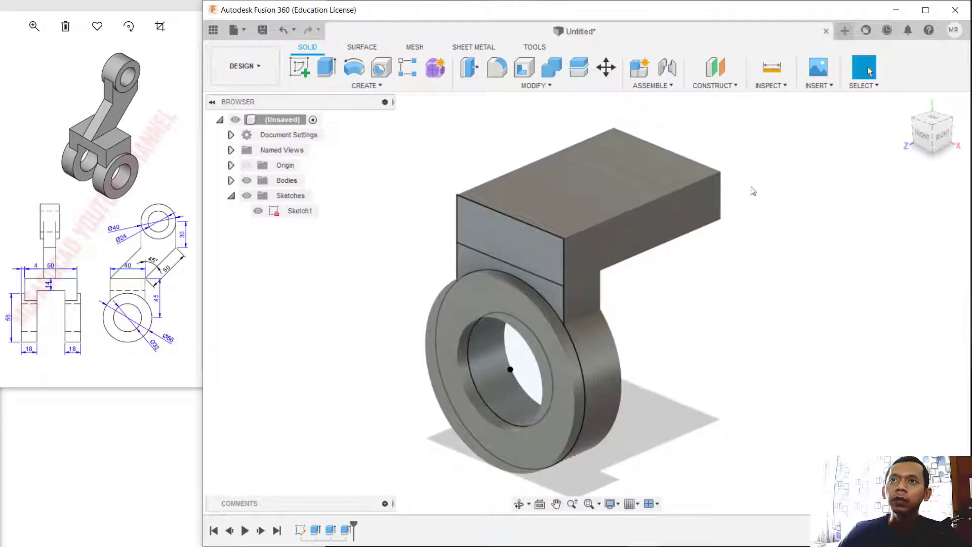
left_click(736, 87)
left_click(737, 101)
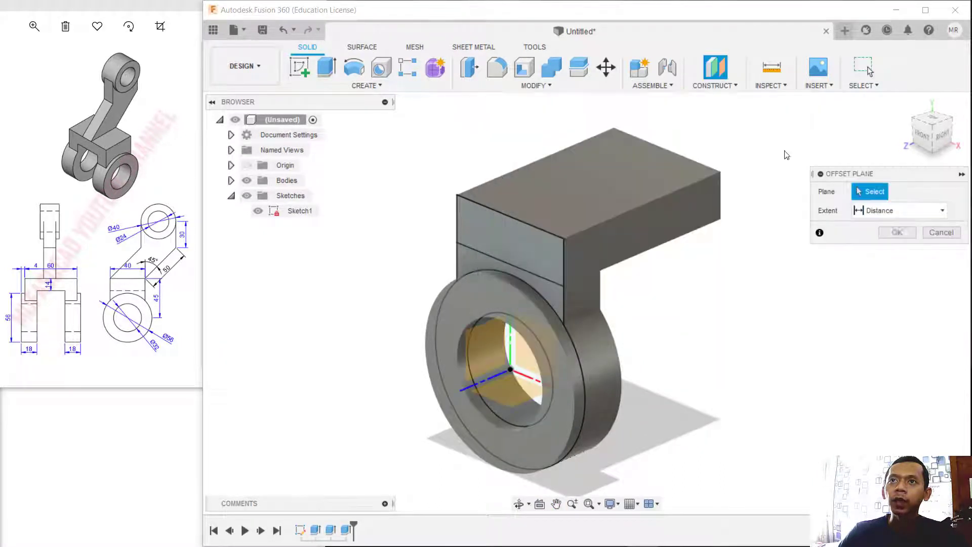
left_click(517, 244)
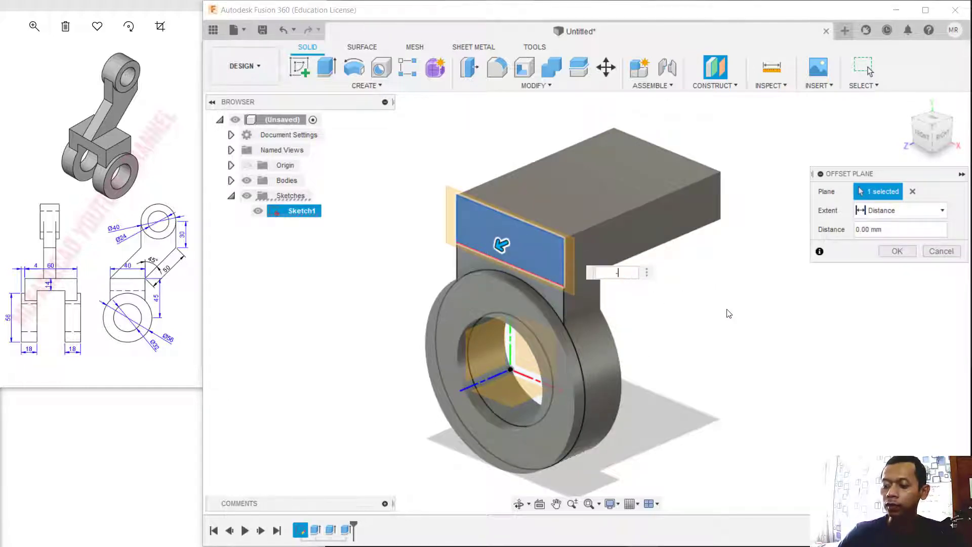
type("-30")
key("Return")
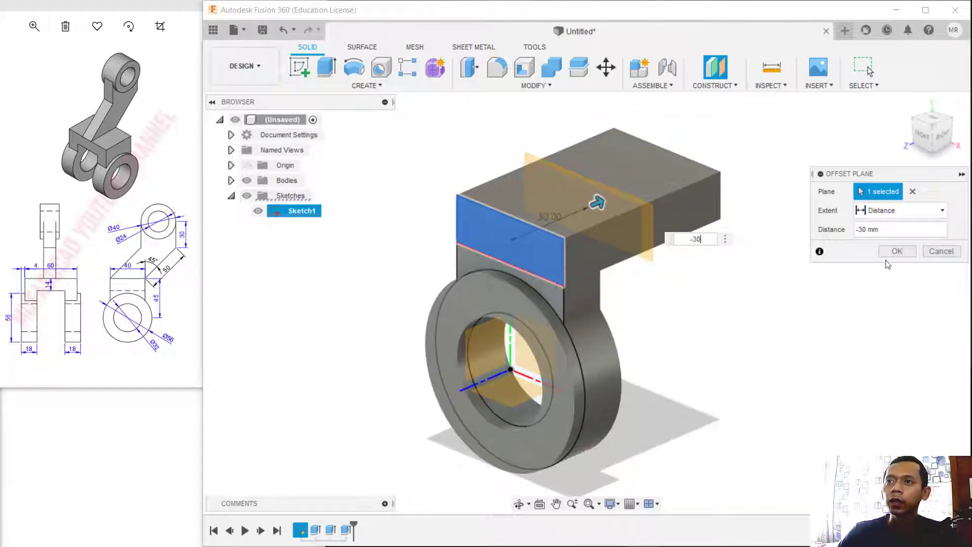
left_click(897, 251)
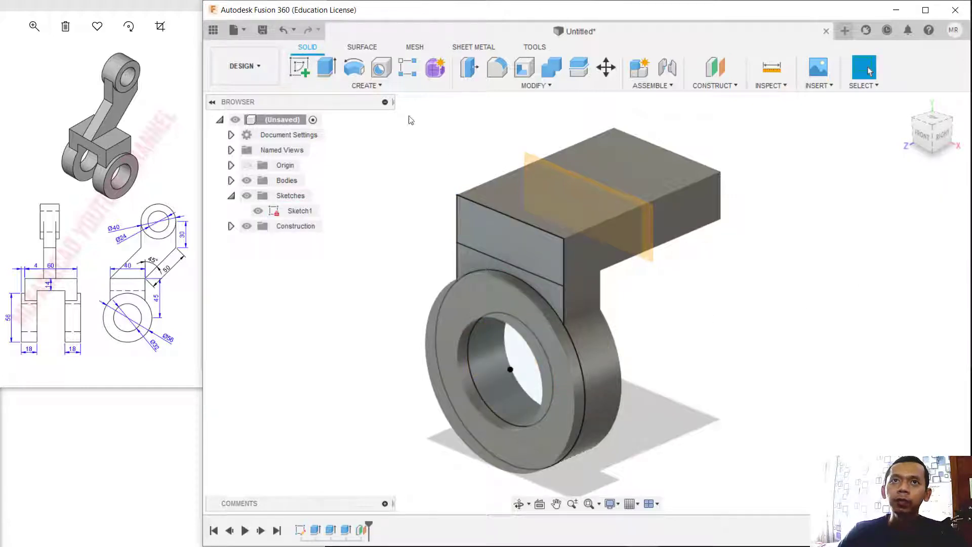
Mirror the ring lug body across the offset plane through the block's middle, using the Join operation.
left_click(383, 87)
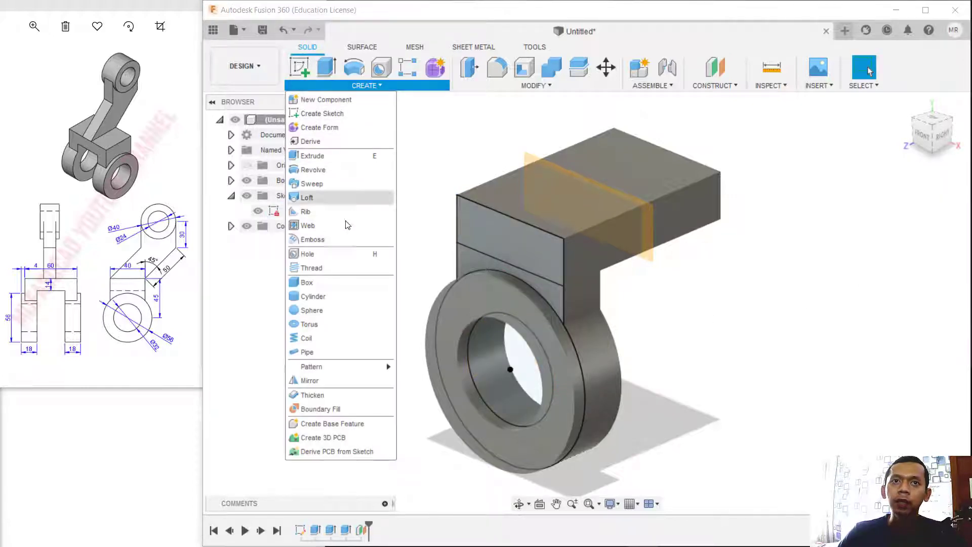
left_click(310, 381)
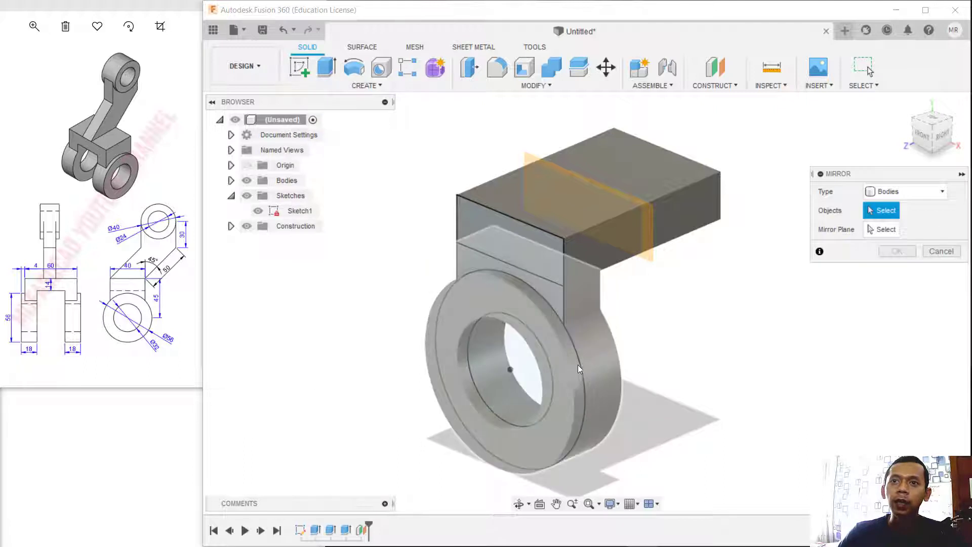
left_click(603, 358)
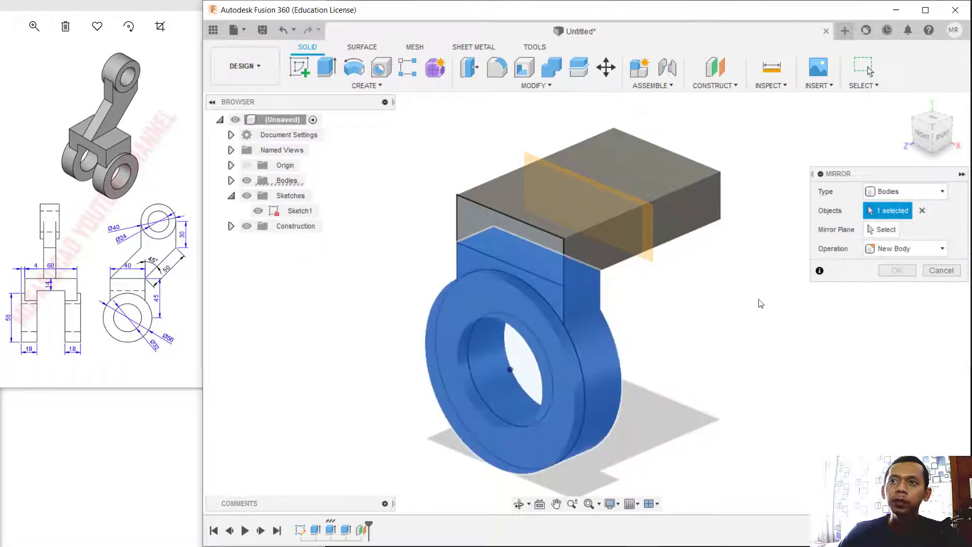
left_click(898, 191)
left_click(891, 223)
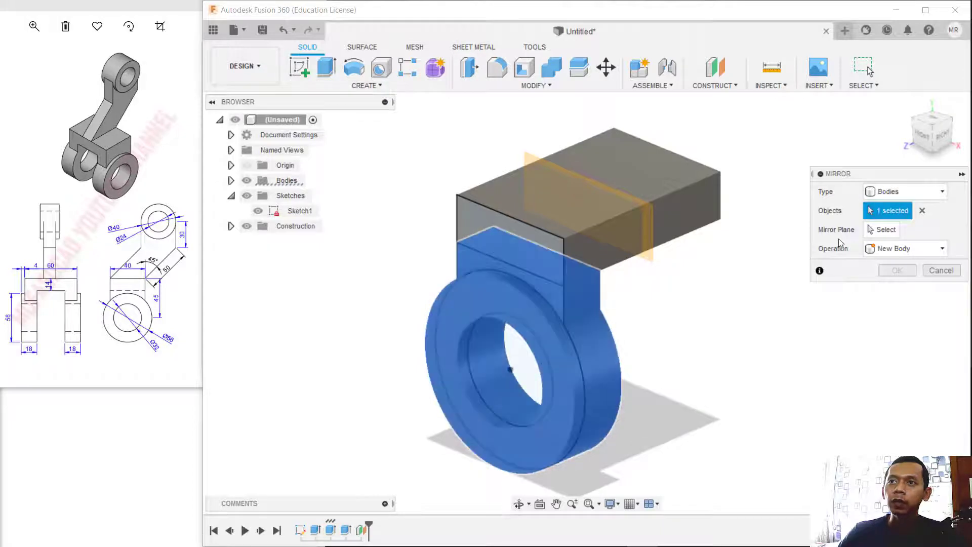
left_click(884, 230)
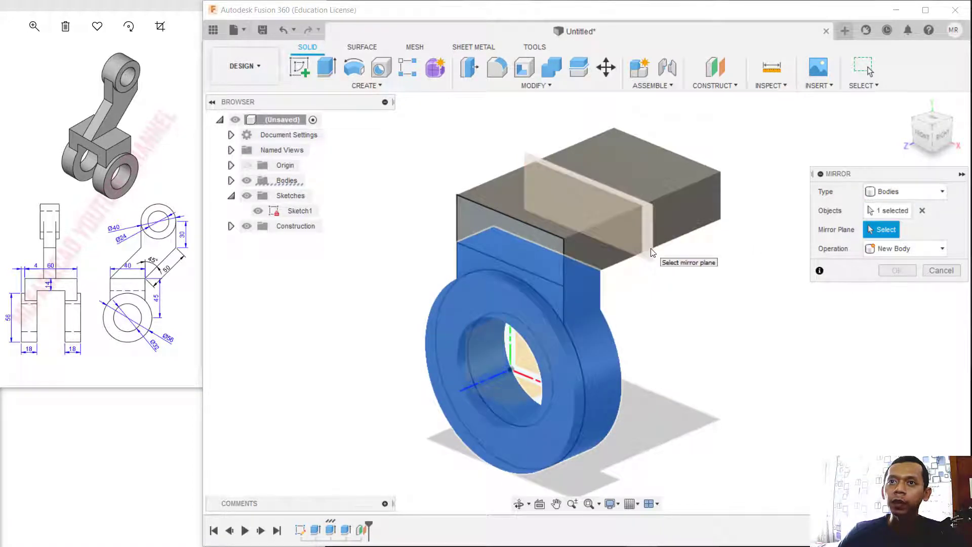
left_click(656, 251)
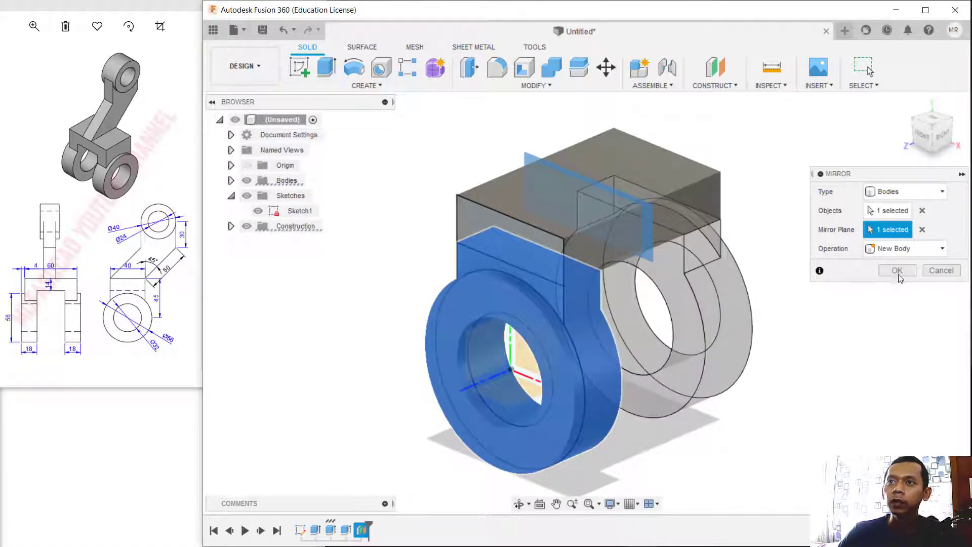
left_click(926, 247)
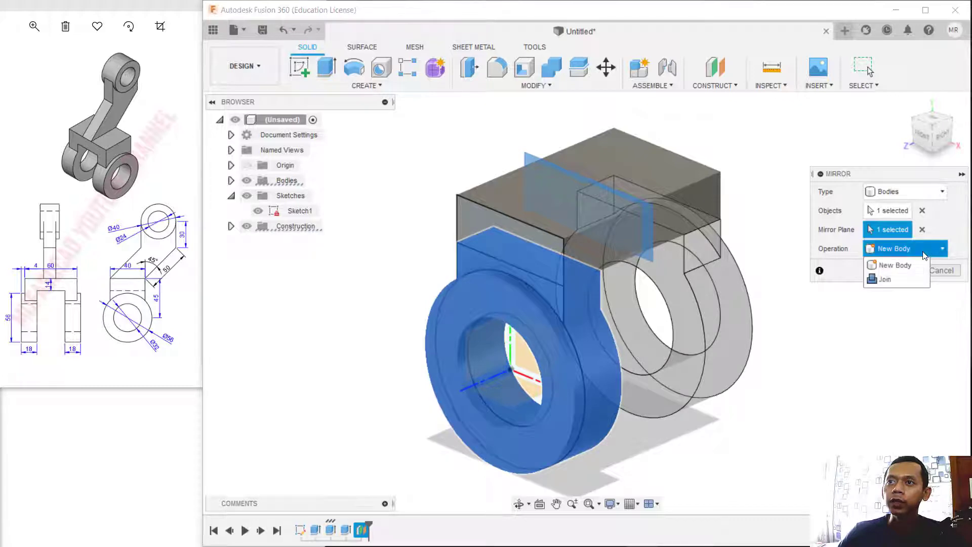
left_click(891, 278)
left_click(897, 269)
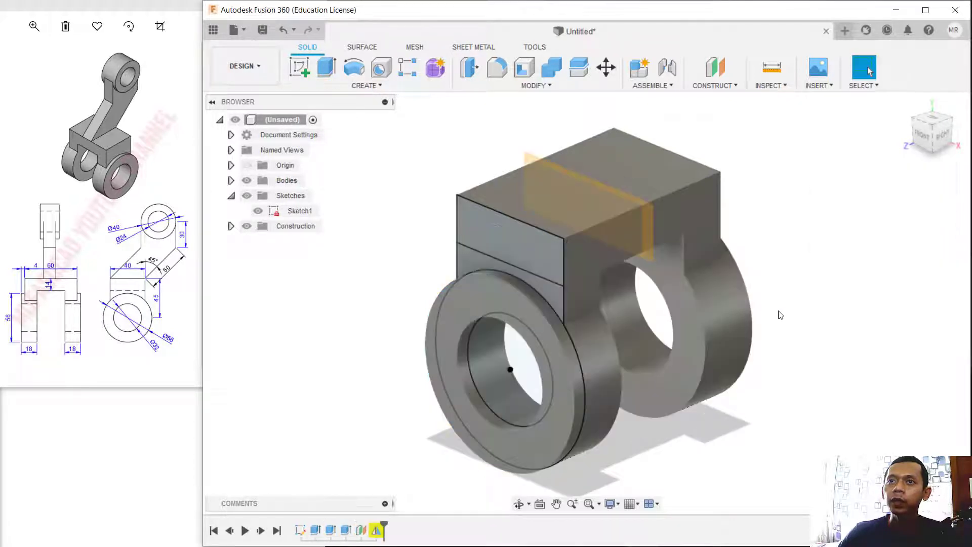
Hide the first sketch, which holds the ring and block profiles, while keeping the mid-block construction plane displayed.
mouse_move(780, 315)
middle_mouse_down("shift")
mouse_move(769, 282)
mouse_move(734, 278)
mouse_move(789, 284)
mouse_move(790, 302)
middle_mouse_up("shift")
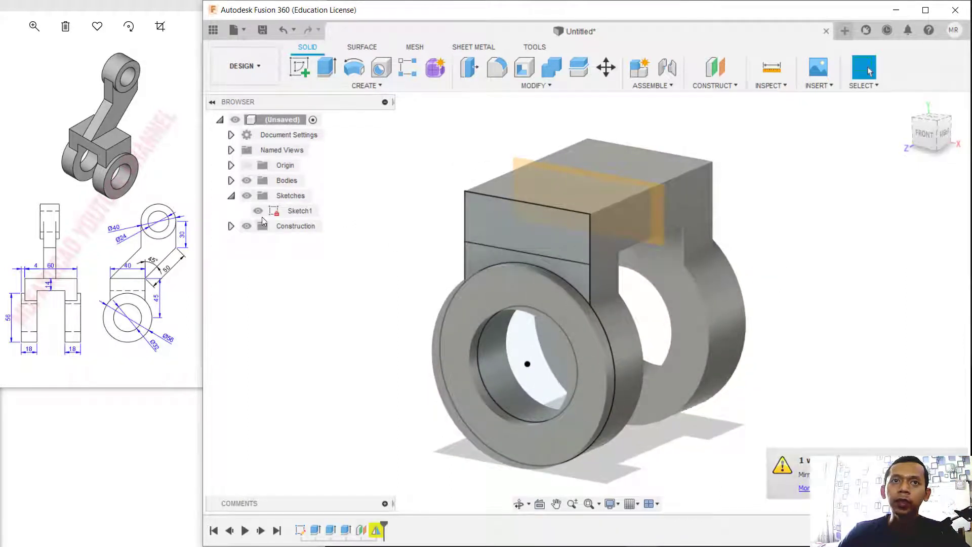
left_click(257, 210)
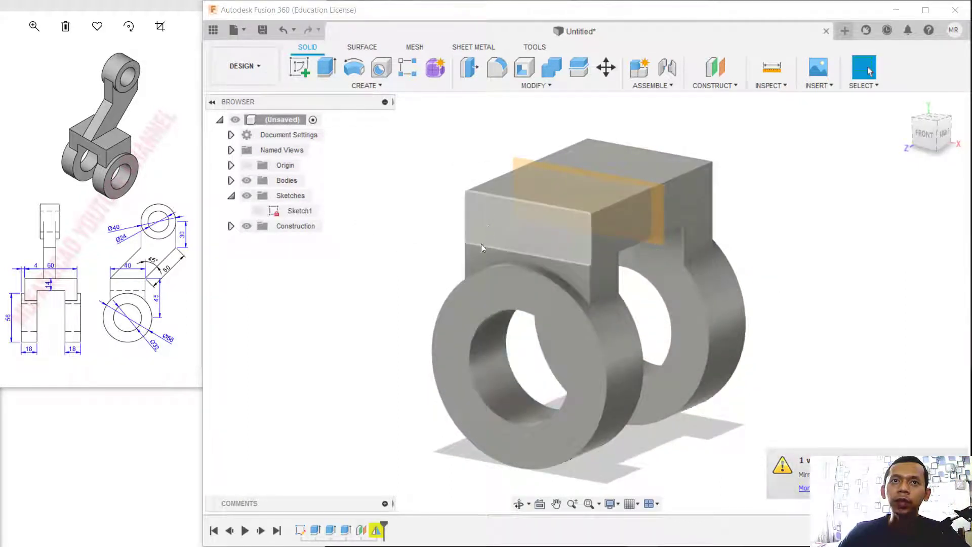
left_click(231, 226)
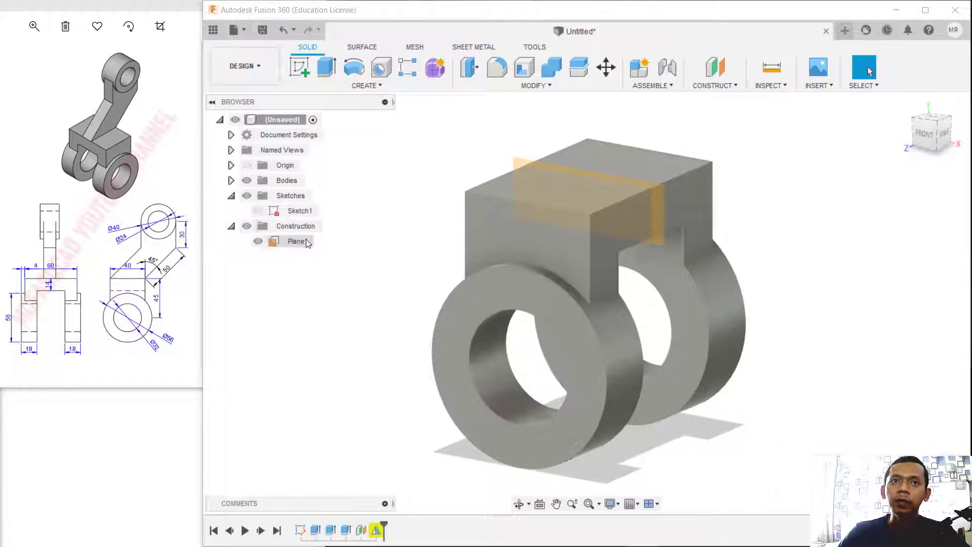
left_click(257, 242)
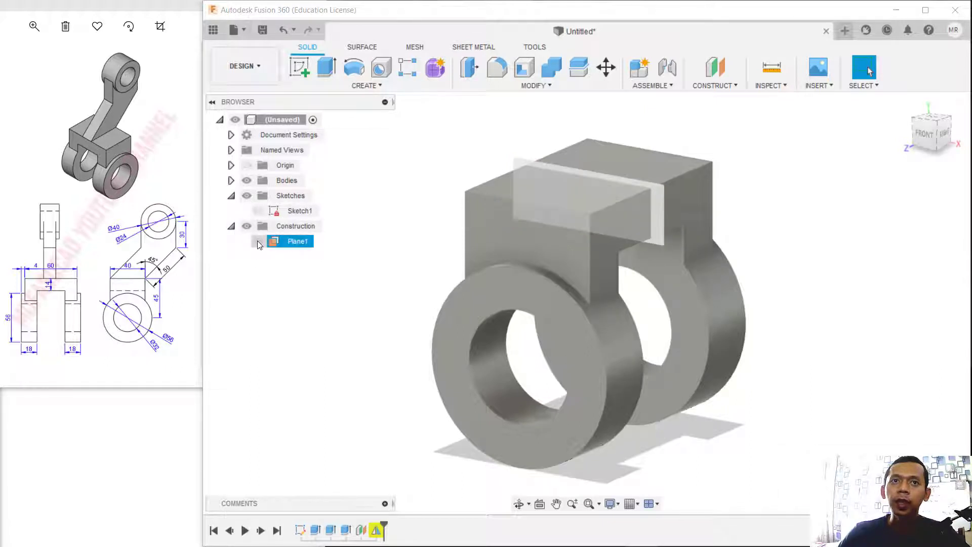
left_click(258, 245)
On a new sketch on the mid-block construction plane, draw a 50 mm line at 45 degrees from the midpoint of the block's upper side edge.
mouse_move(805, 181)
middle_mouse_down()
mouse_move(808, 190)
mouse_move(793, 189)
middle_mouse_up()
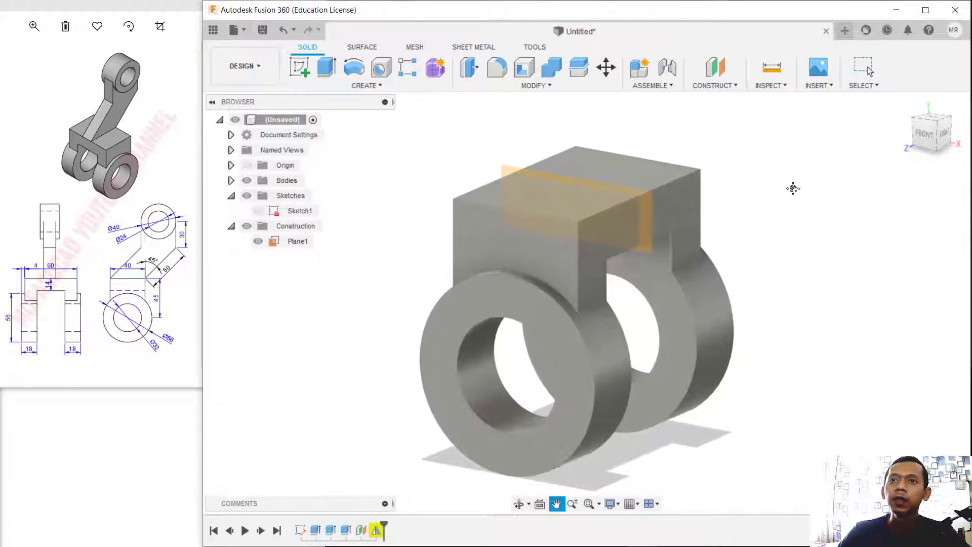
left_click(300, 67)
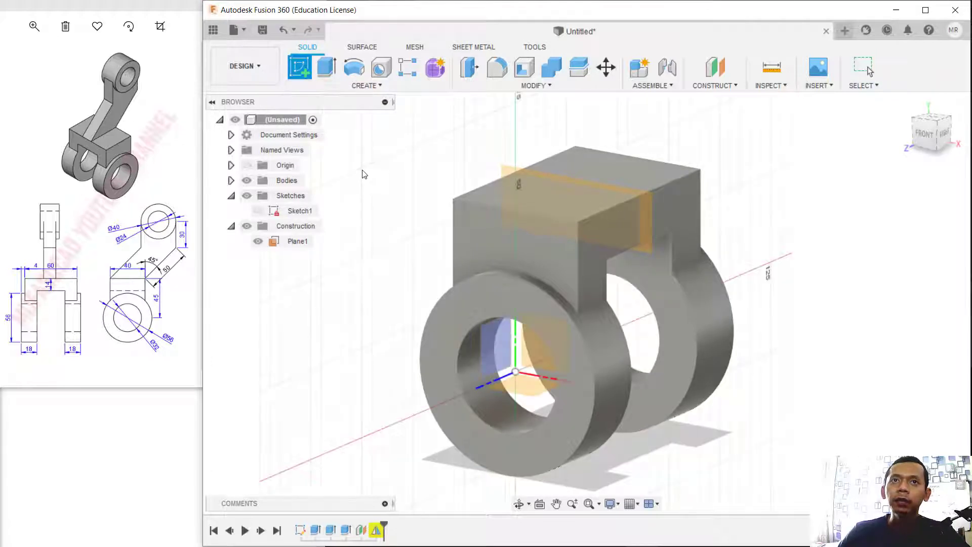
left_click(505, 168)
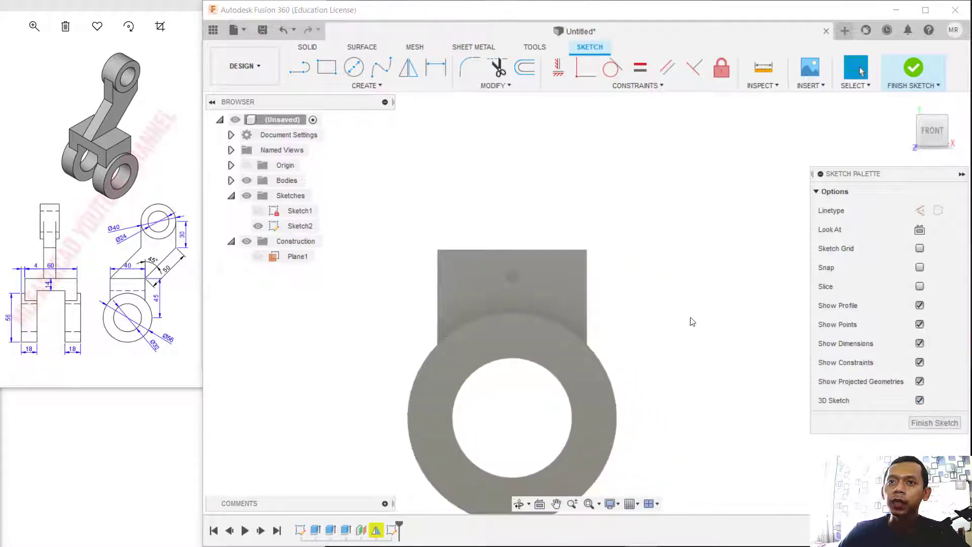
middle_click_drag(692, 322, 634, 288, "shift")
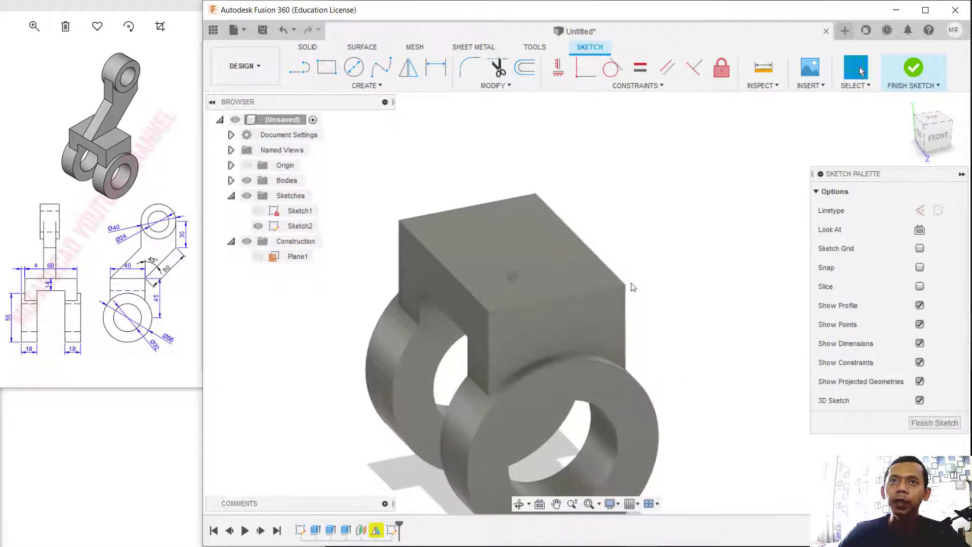
left_click(299, 67)
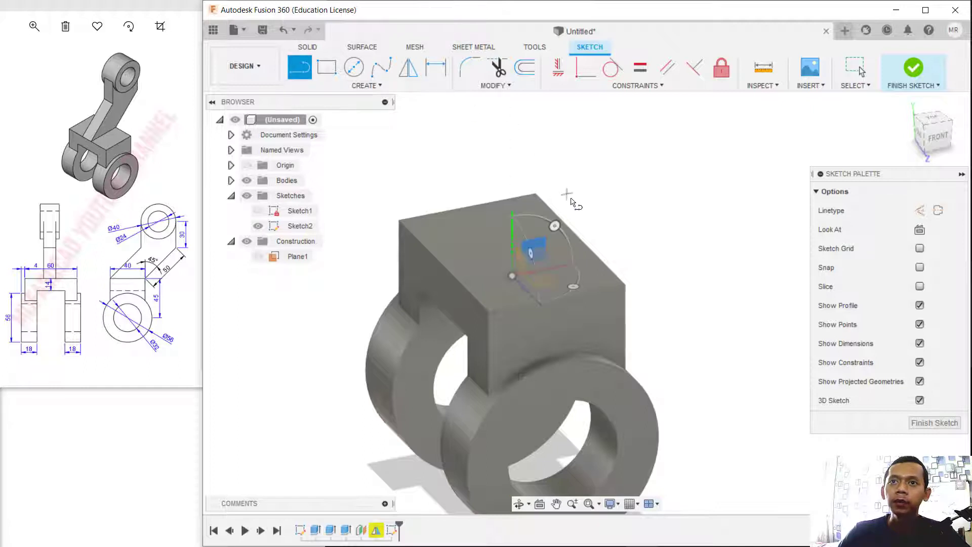
left_click(581, 238)
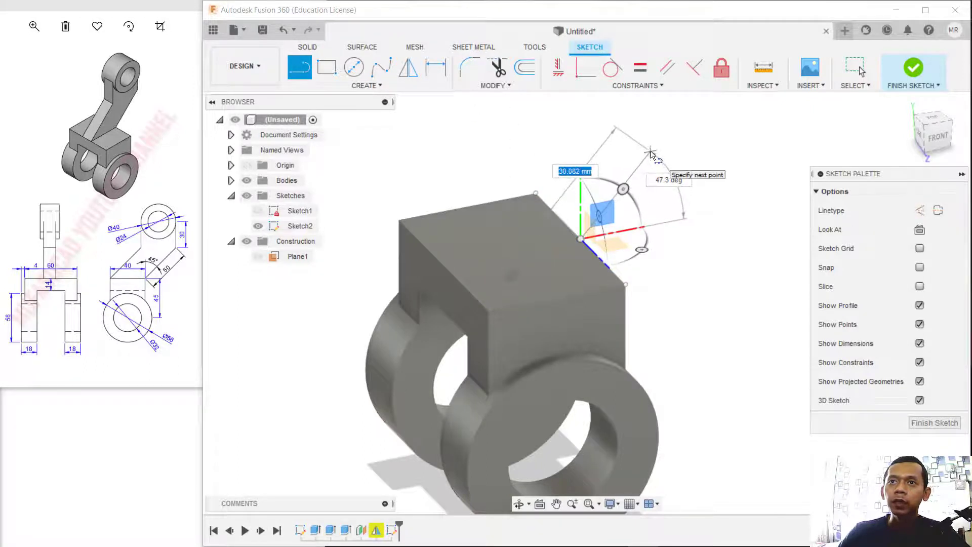
type("50")
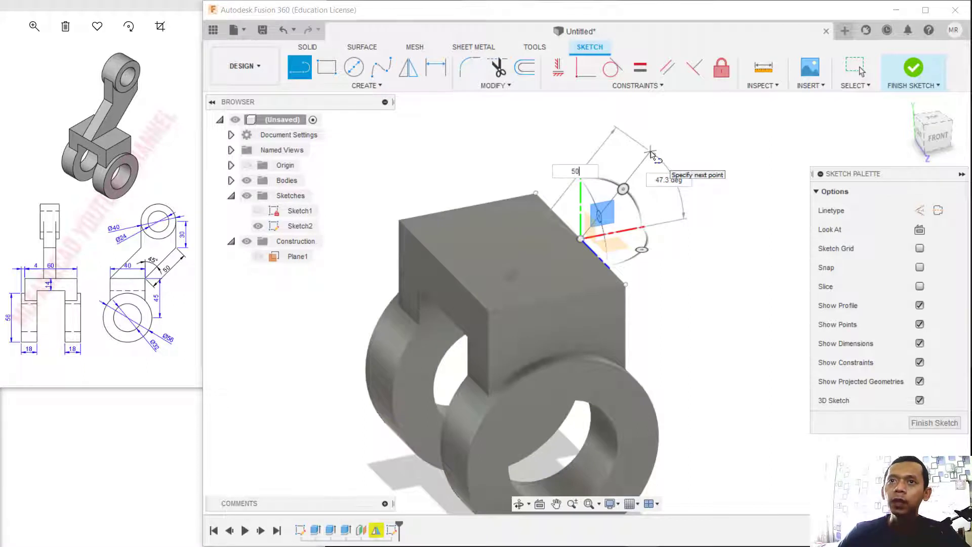
key("Tab")
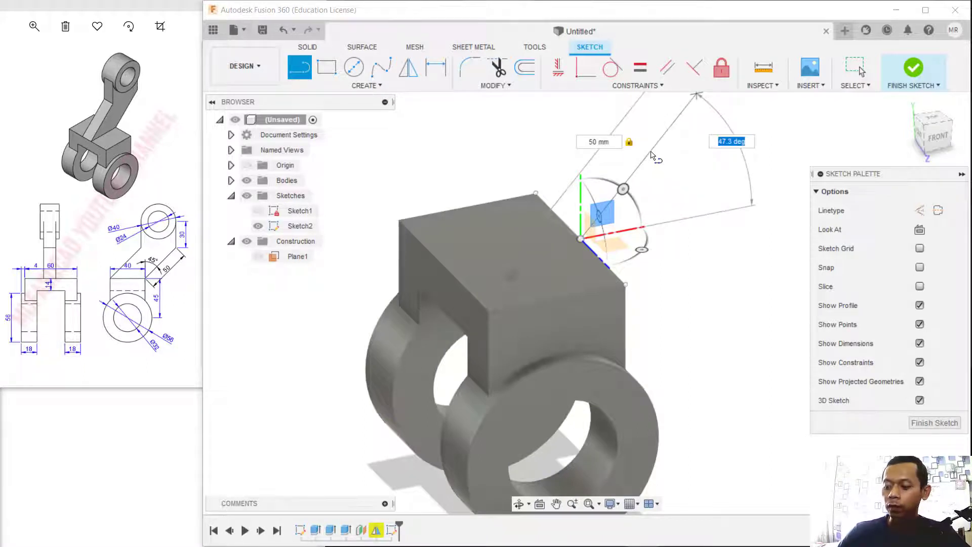
type("45")
key("Tab")
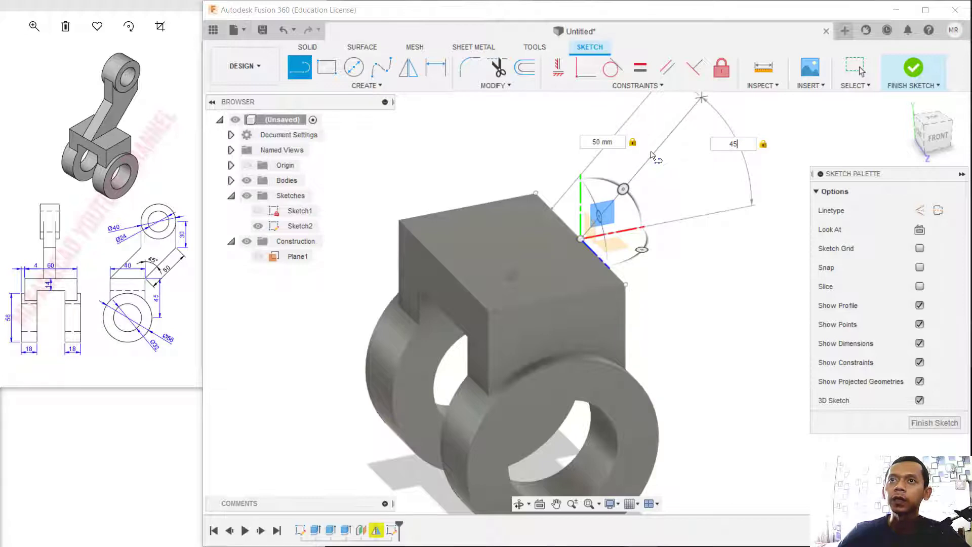
key("Return")
key("Escape")
middle_click_drag(700, 142, 653, 281)
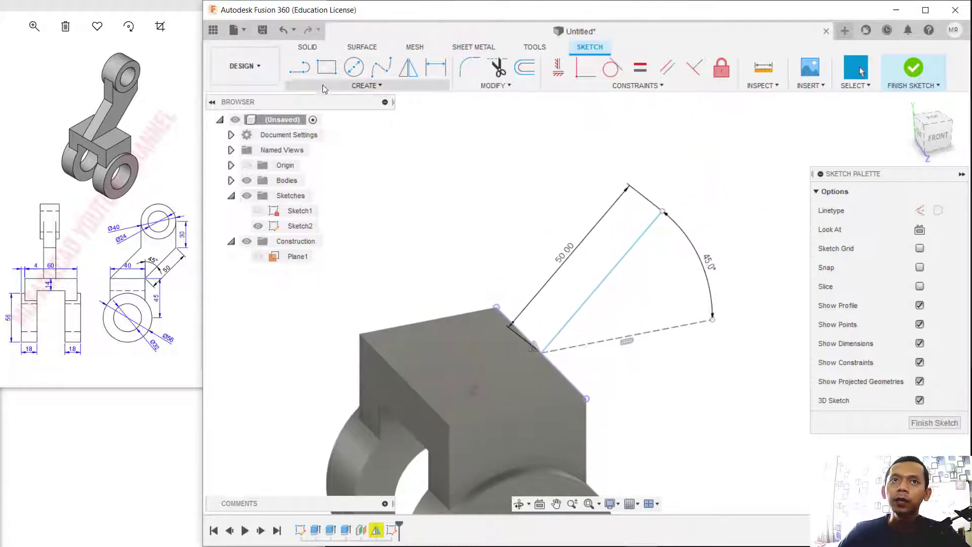
Draw a 50 mm line vertically upward from the free end of the angled line and finish the sketch.
key("l")
left_click(664, 212)
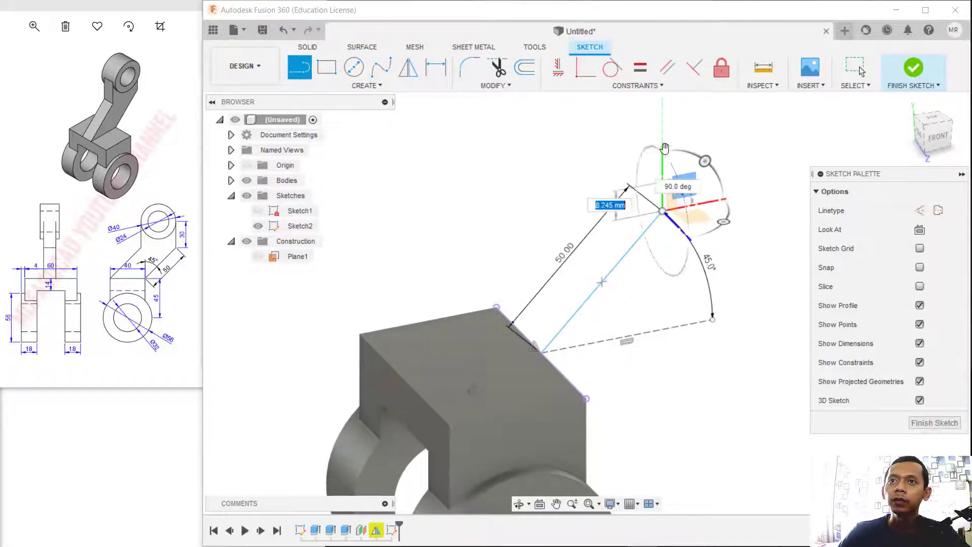
type("50")
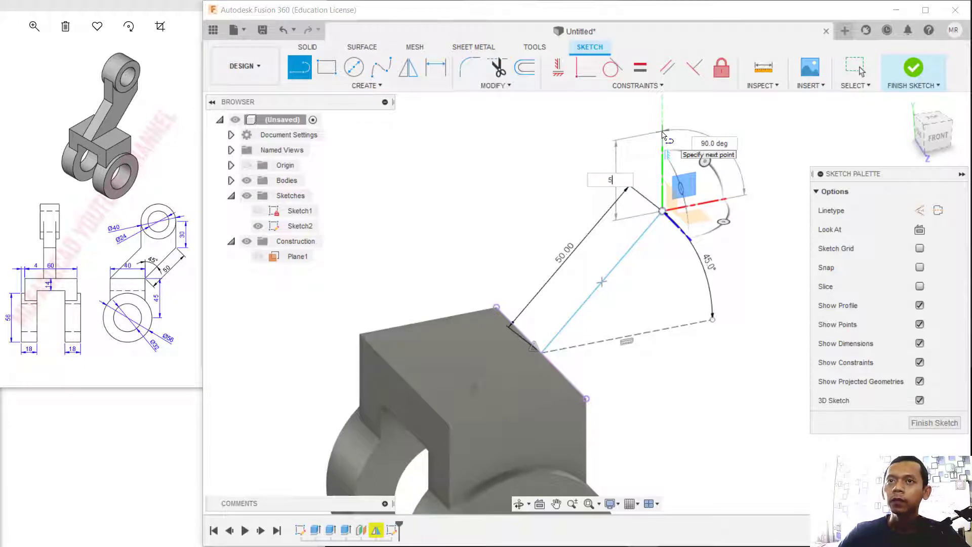
key("Tab")
scroll(674, 190, "down", 4)
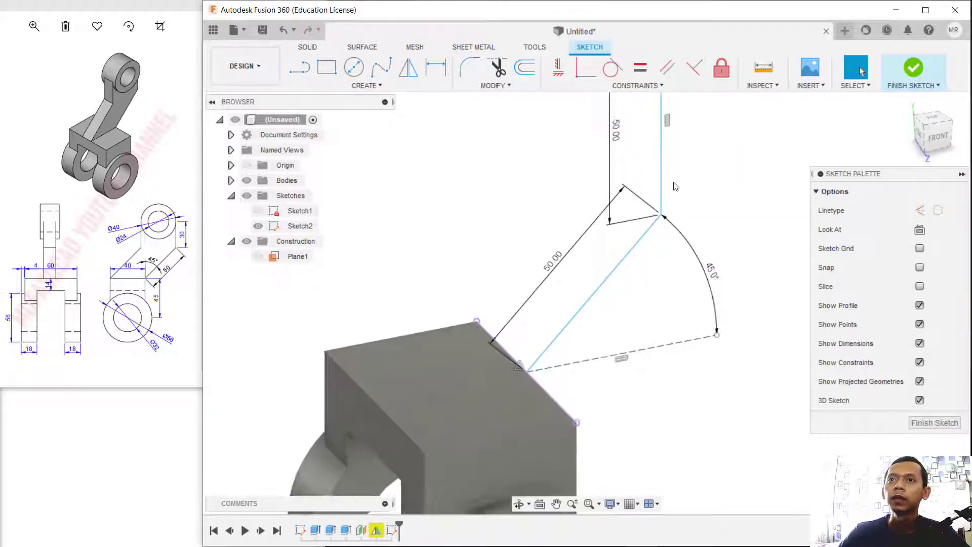
left_click(910, 70)
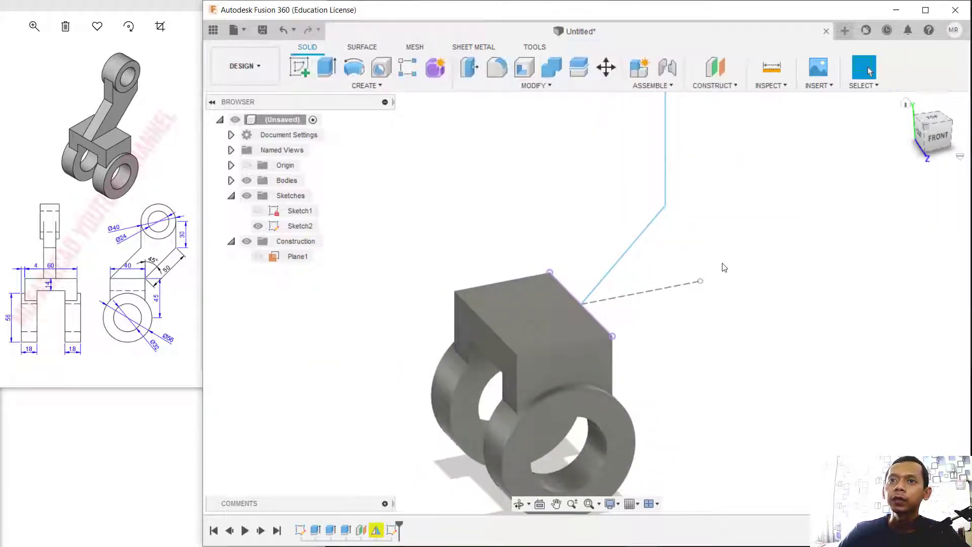
Sketch a center rectangle on the middle of the block's top face, 14 mm wide and spanning the full 40 mm across, and finish the sketch.
middle_click_drag(658, 317, 690, 326, "shift")
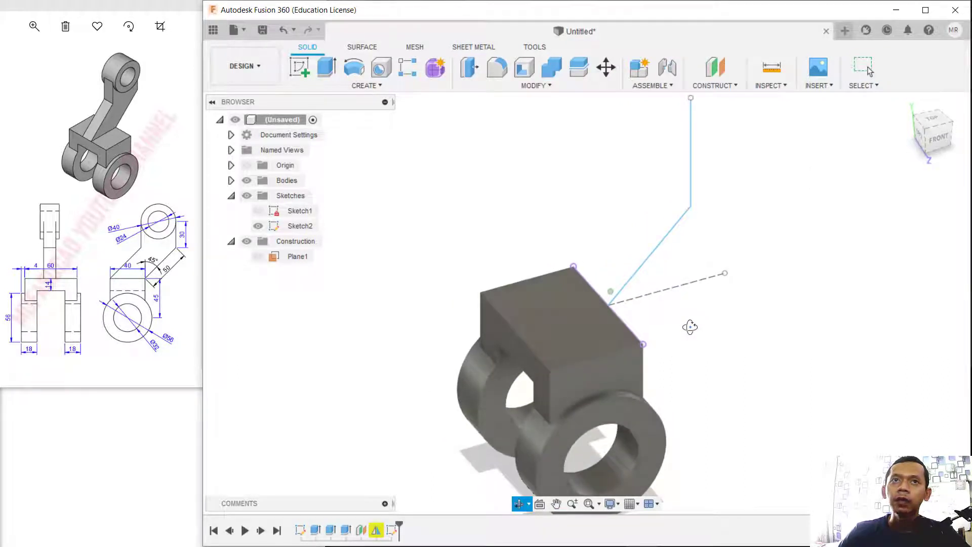
left_click(306, 71)
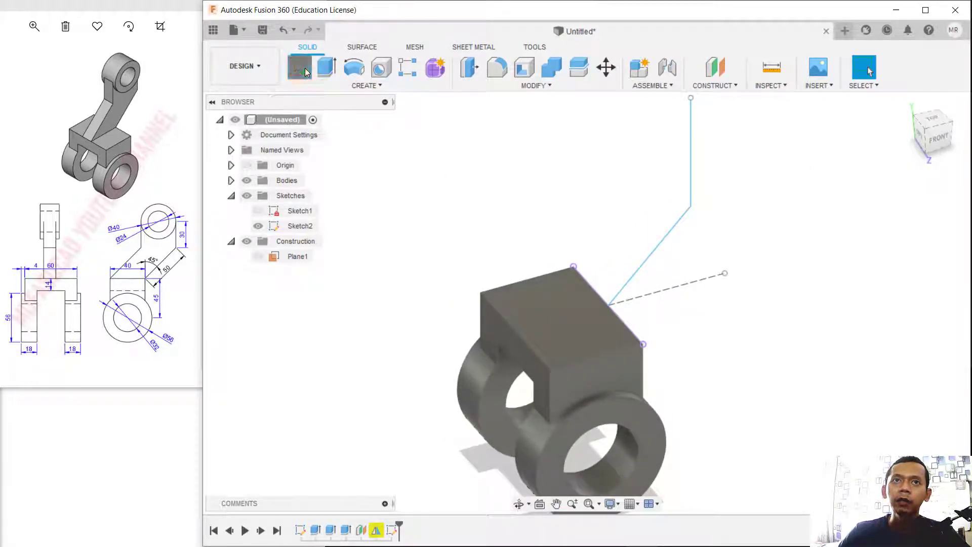
left_click(557, 318)
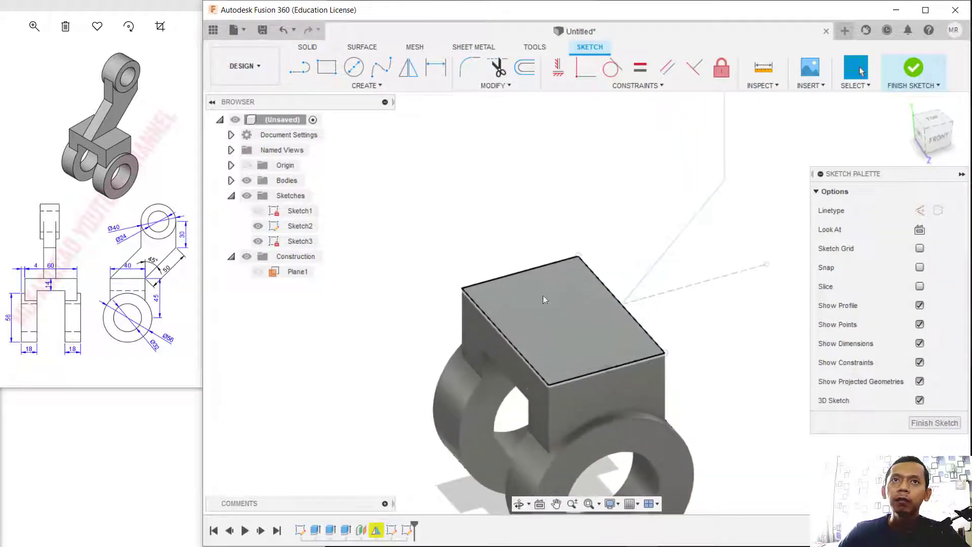
left_click(327, 67)
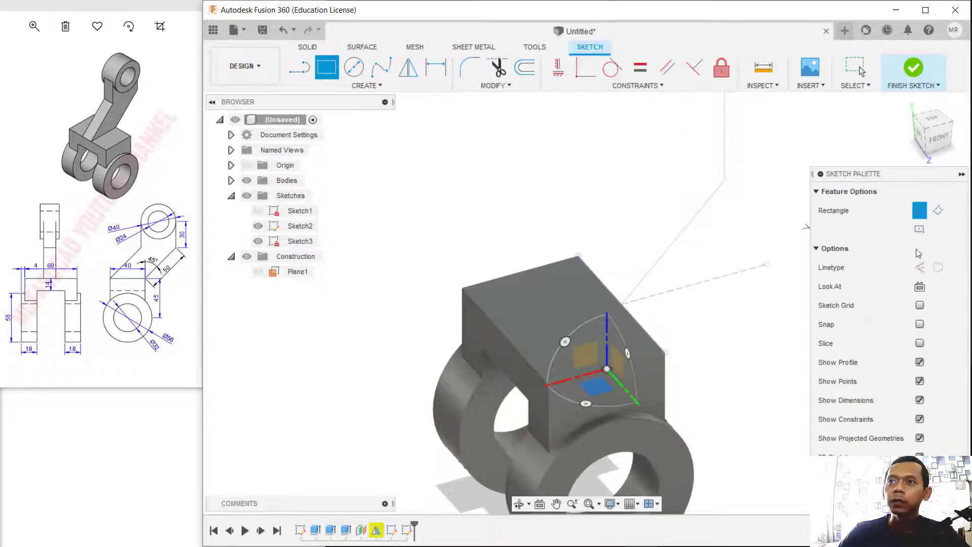
left_click(921, 230)
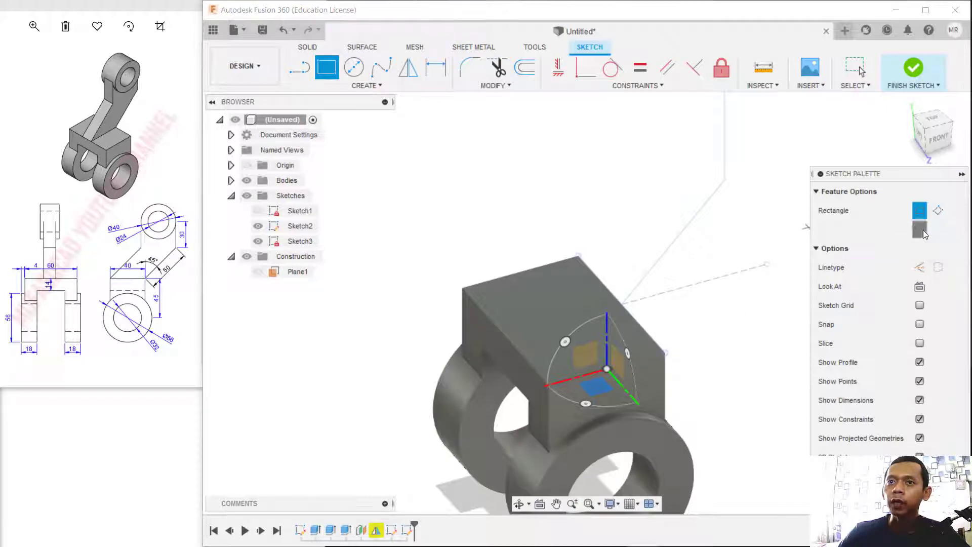
left_click(566, 320)
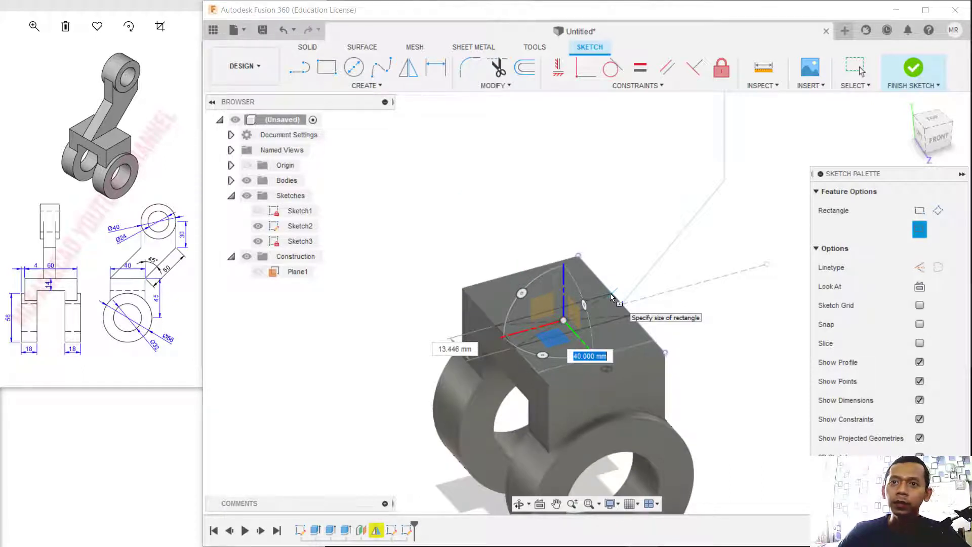
key("Tab")
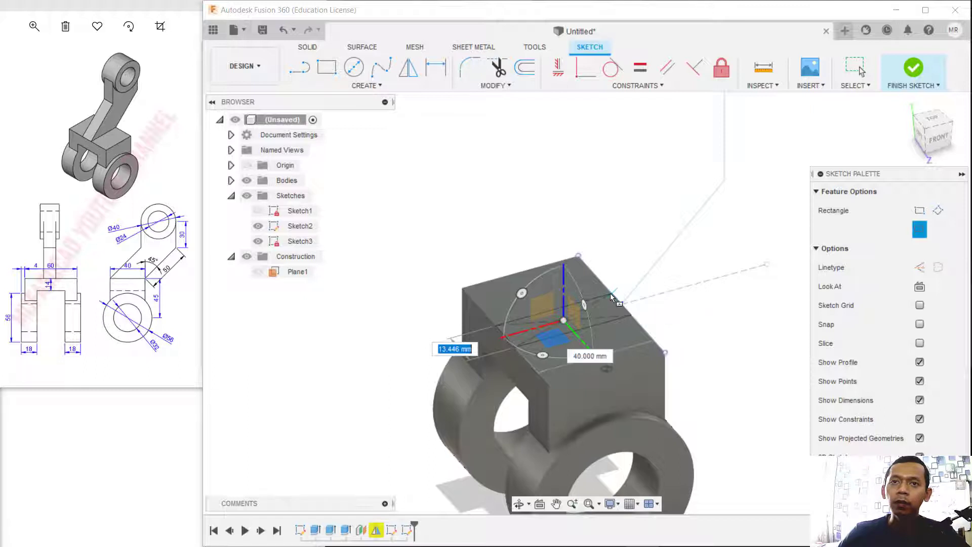
type("14")
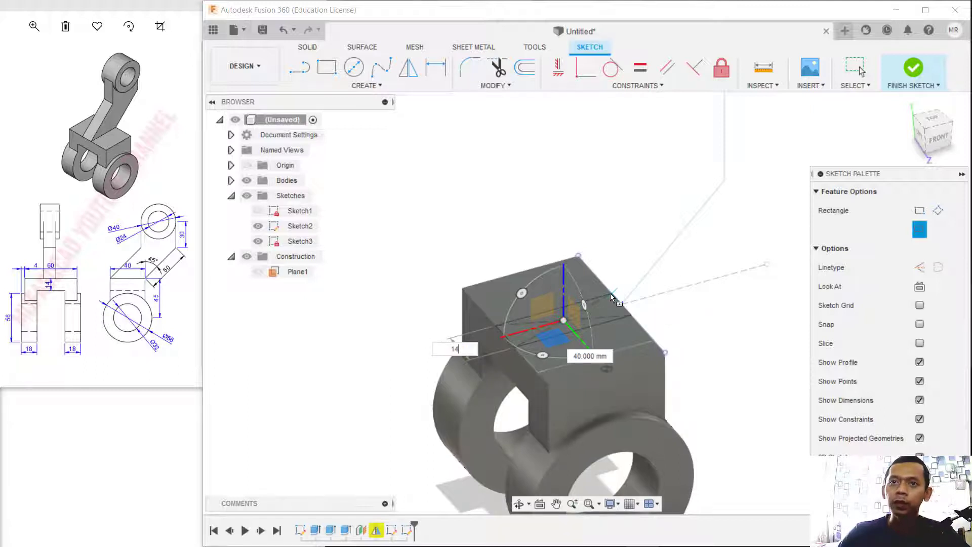
key("Return")
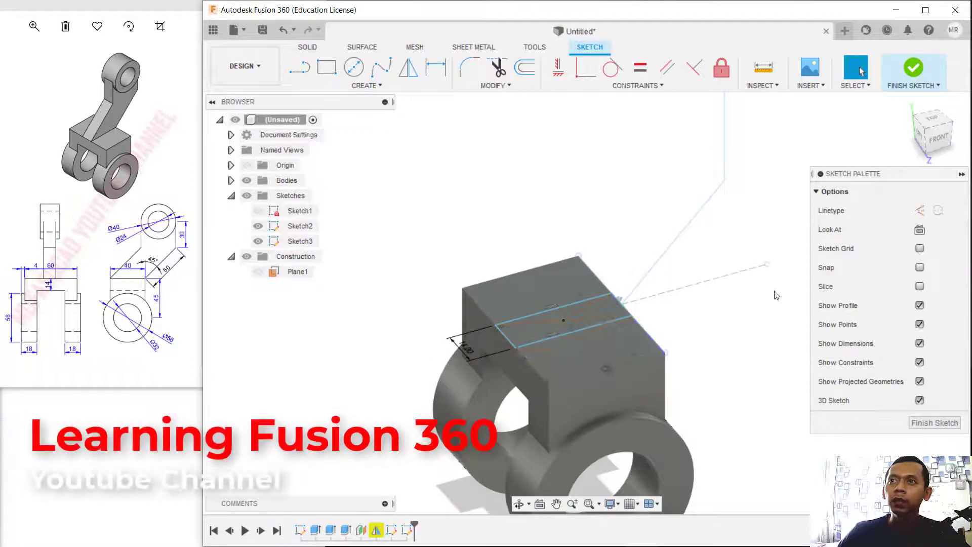
left_click(914, 68)
scroll(737, 250, "down", 3)
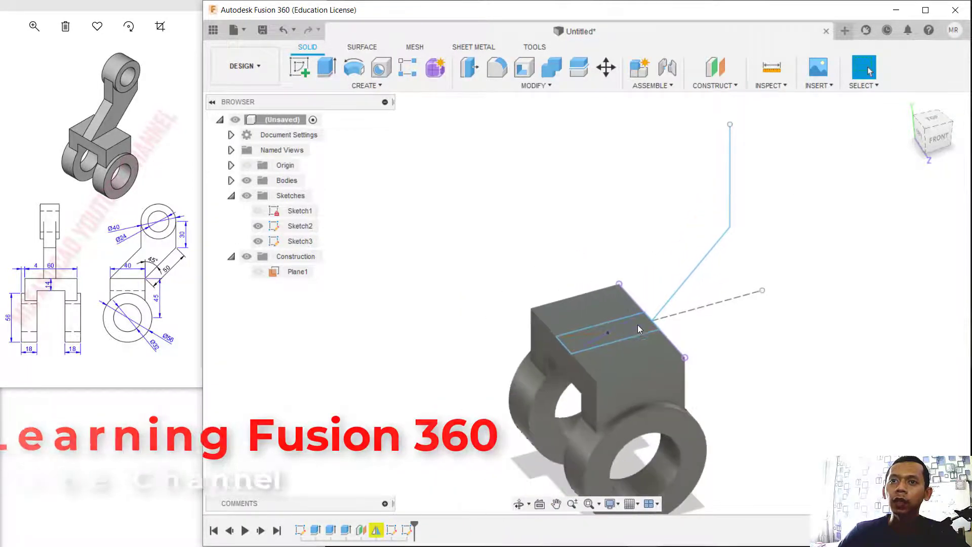
middle_click_drag(780, 228, 737, 248)
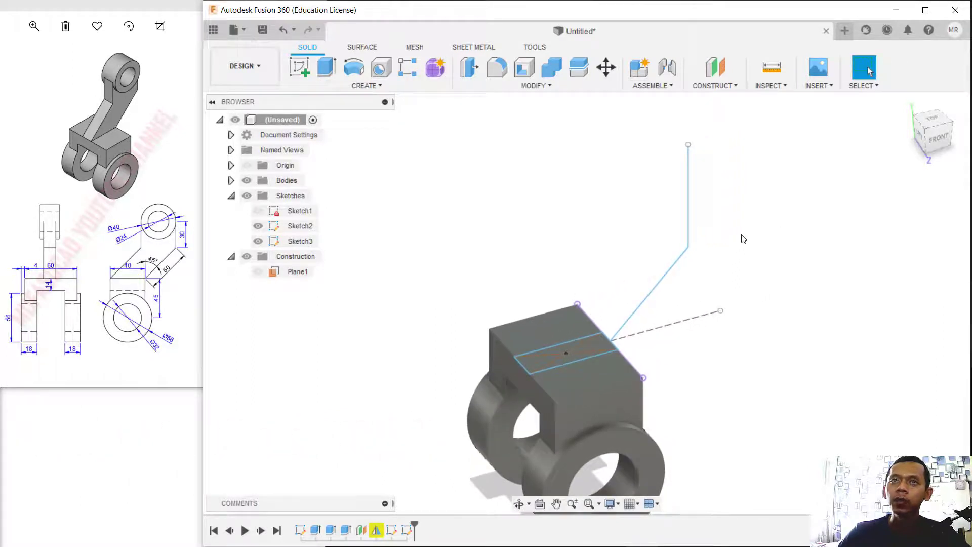
Sweep the narrow rectangle on the block's top along the angled and vertical line path, with Single Path type, Parallel orientation and the Join operation.
left_click(364, 85)
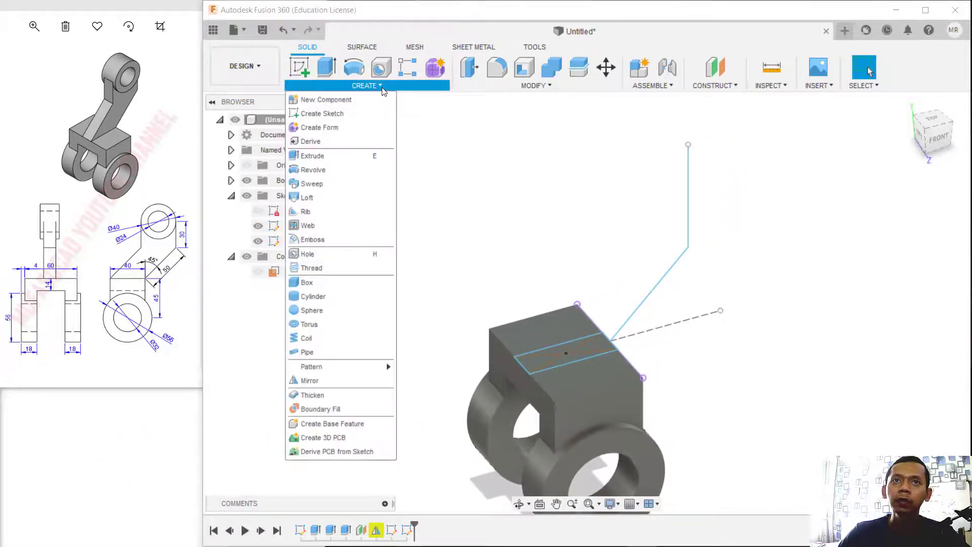
left_click(320, 189)
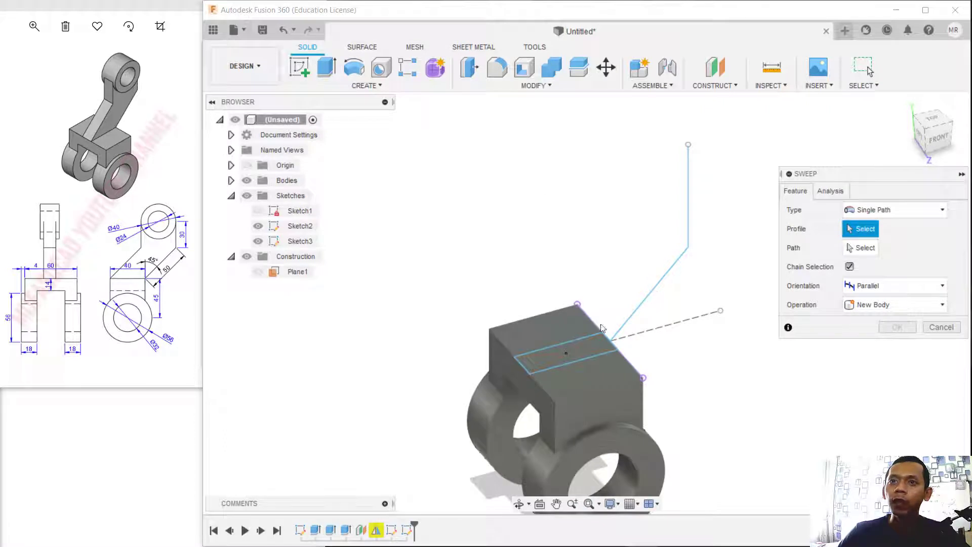
left_click(598, 343)
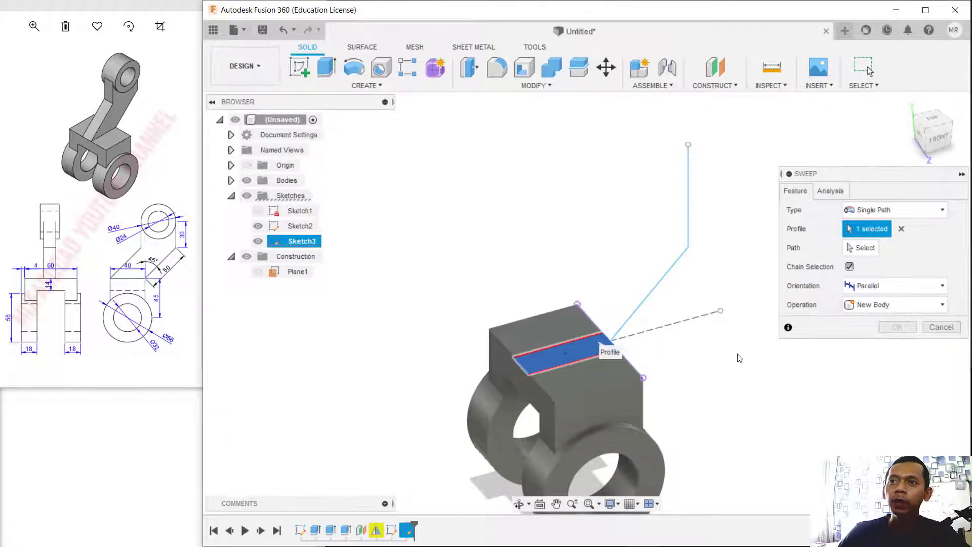
left_click(679, 272)
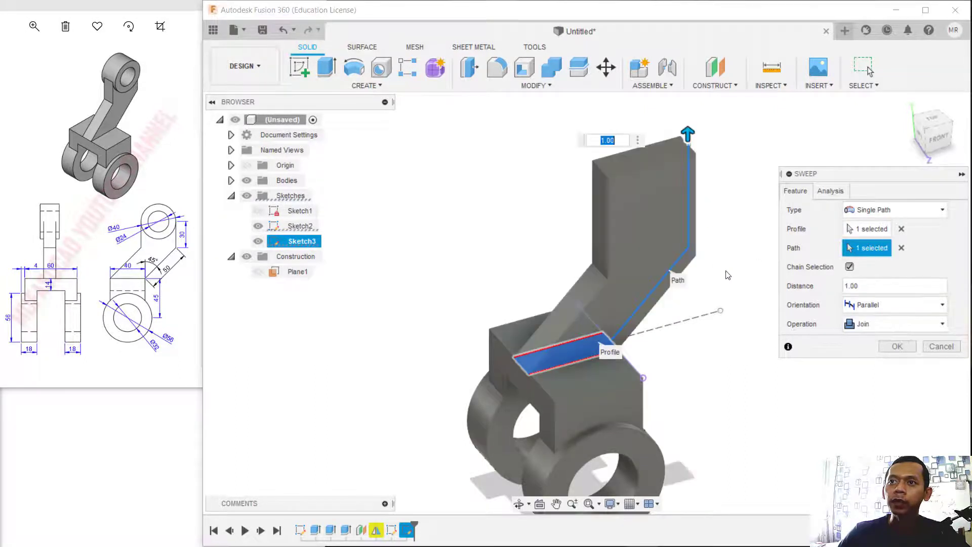
left_click(865, 305)
left_click(867, 335)
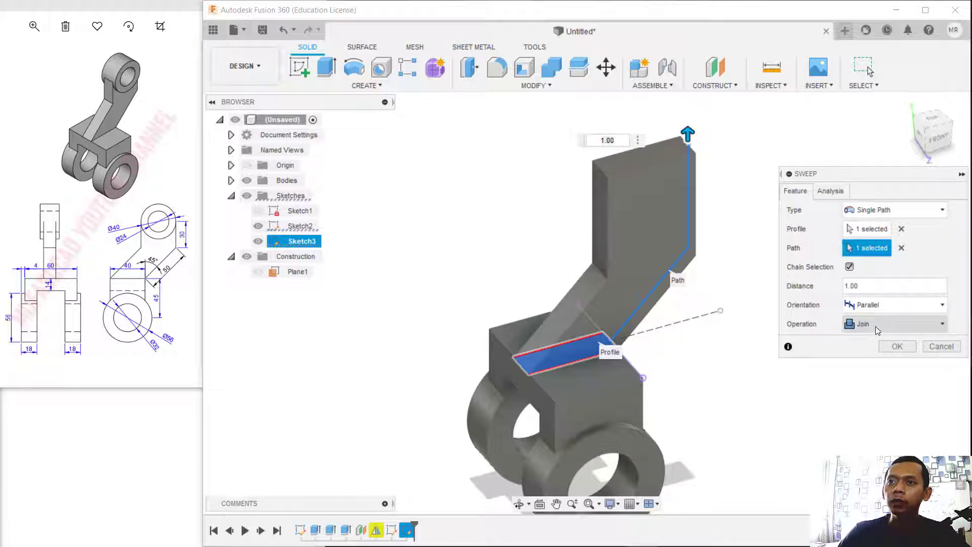
left_click(897, 347)
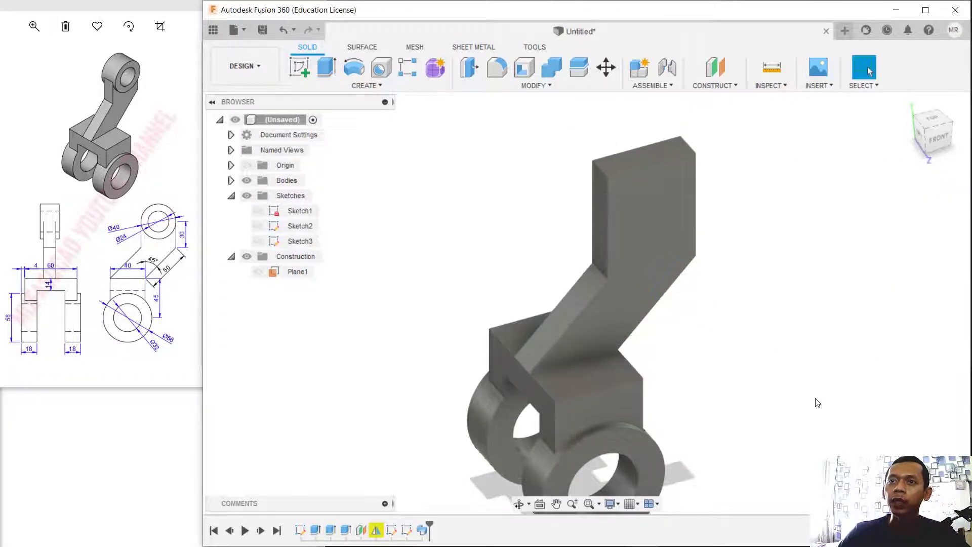
Fillet the two upper end edges of the bent arm's vertical section with a 20 mm constant radius.
middle_click_drag(765, 265, 743, 308)
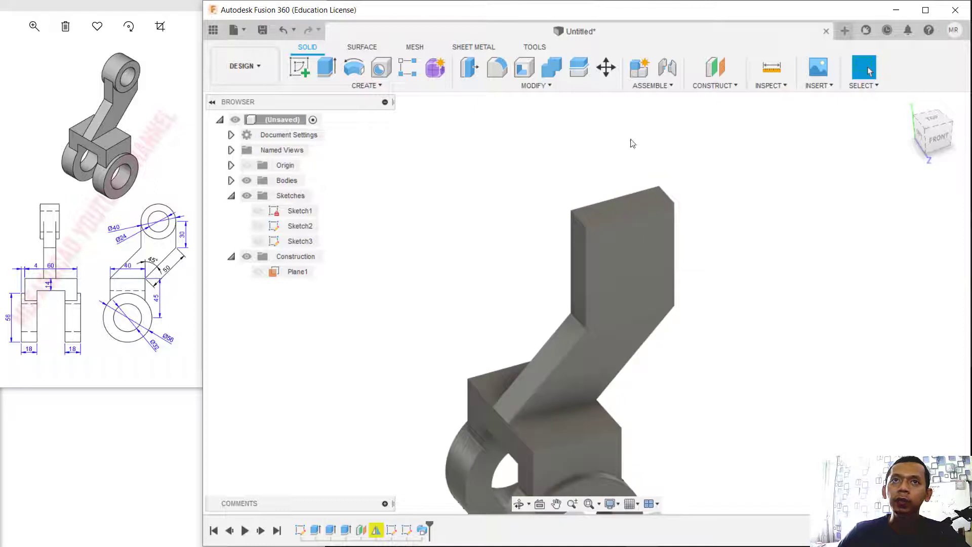
left_click(497, 67)
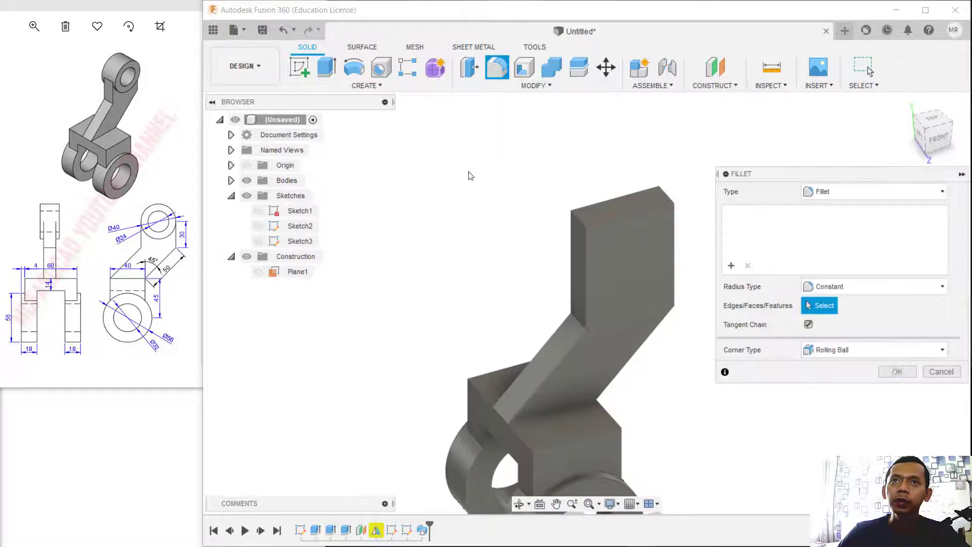
left_click(578, 220)
left_click(667, 195)
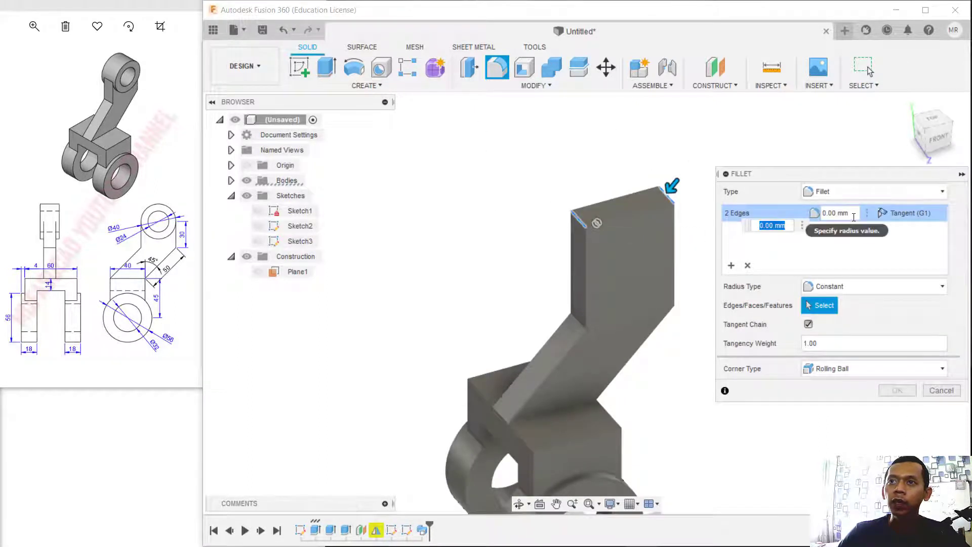
type("20")
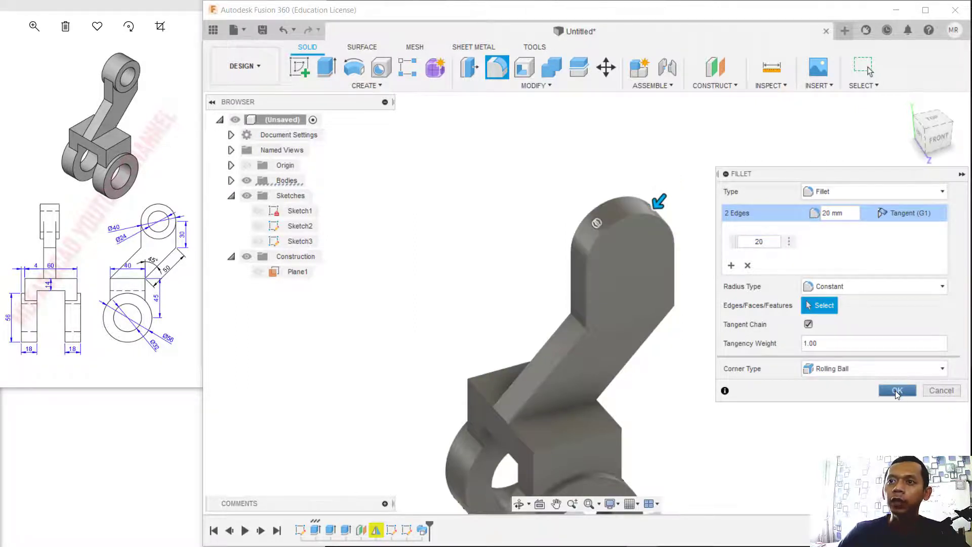
left_click(895, 390)
On a new sketch on the arm's flat side face, draw a 40 mm diameter circle centered on the rounded end.
scroll(704, 238, "up", 3)
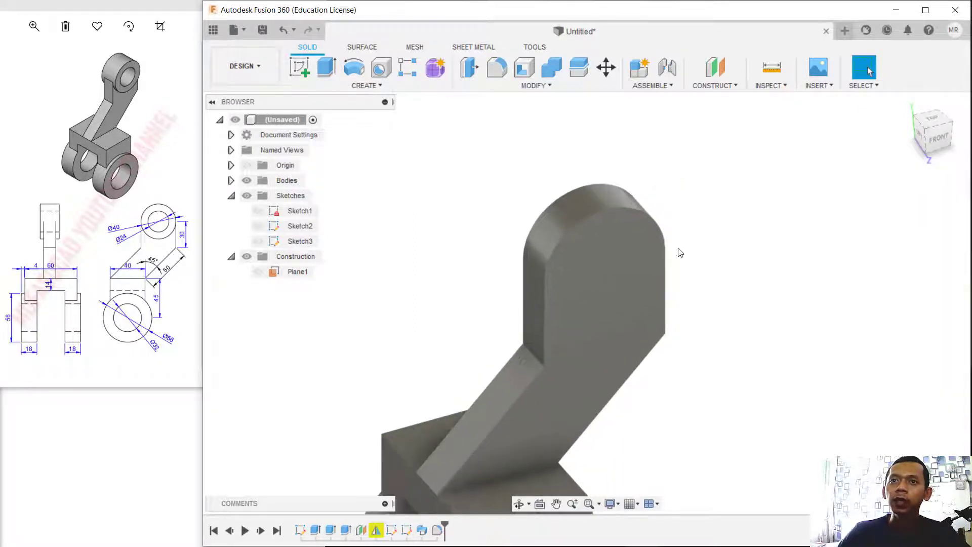
left_click(621, 269)
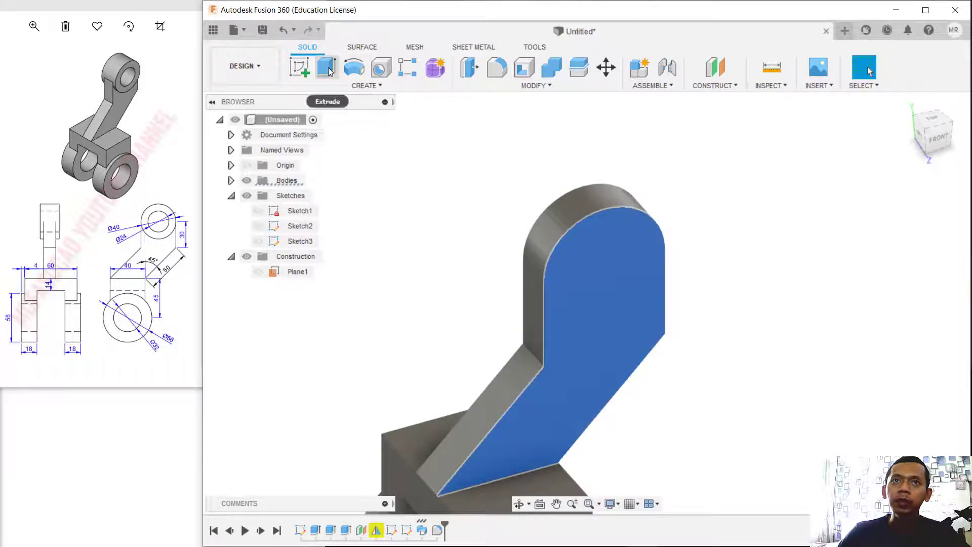
left_click(299, 67)
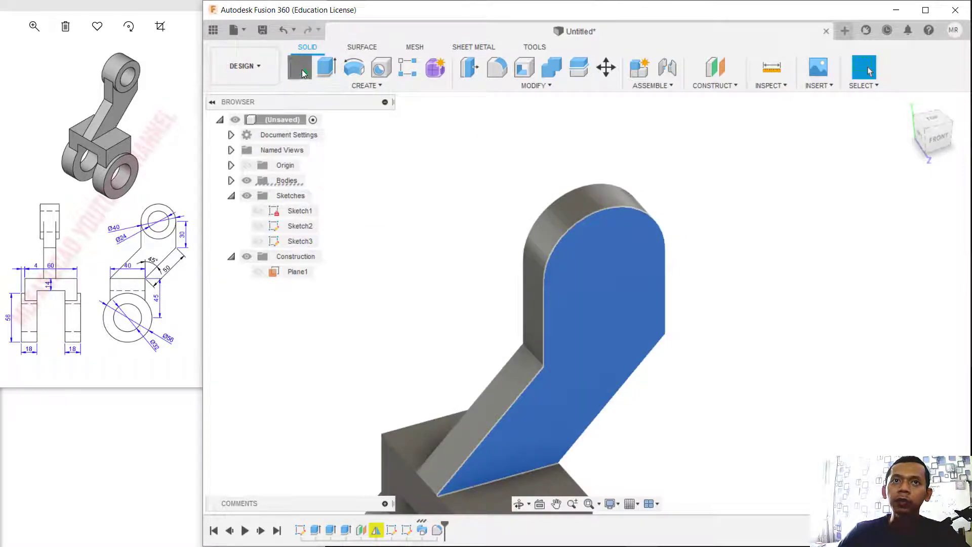
left_click(609, 257)
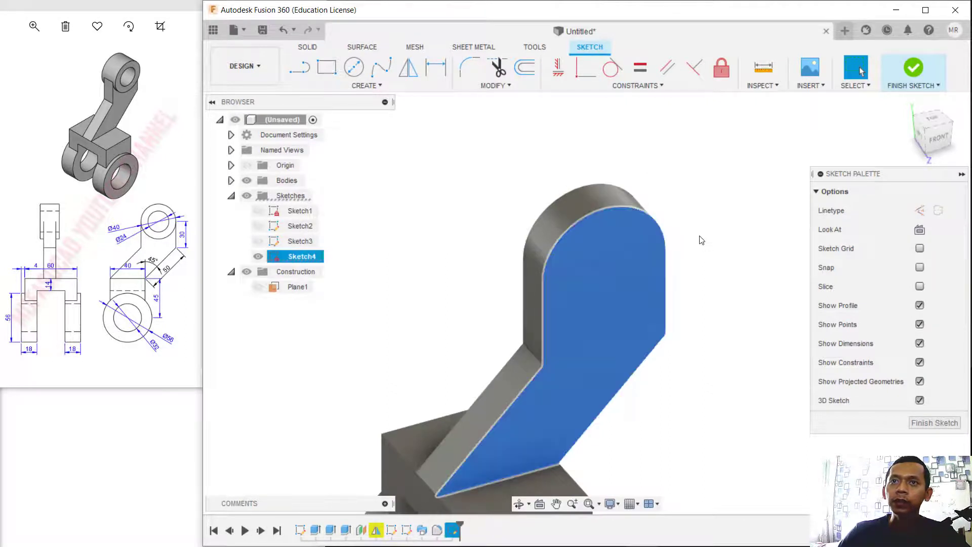
left_click(355, 67)
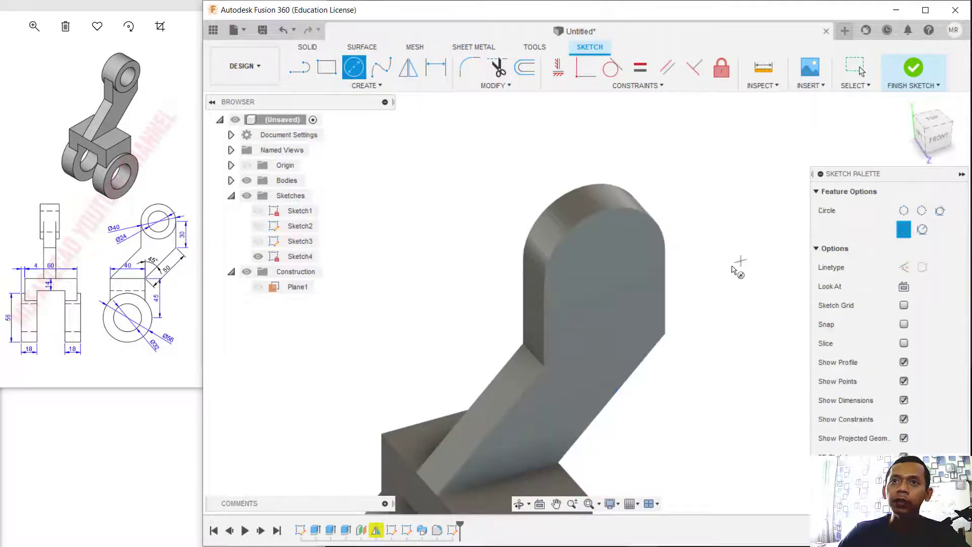
left_click(606, 264)
type("40")
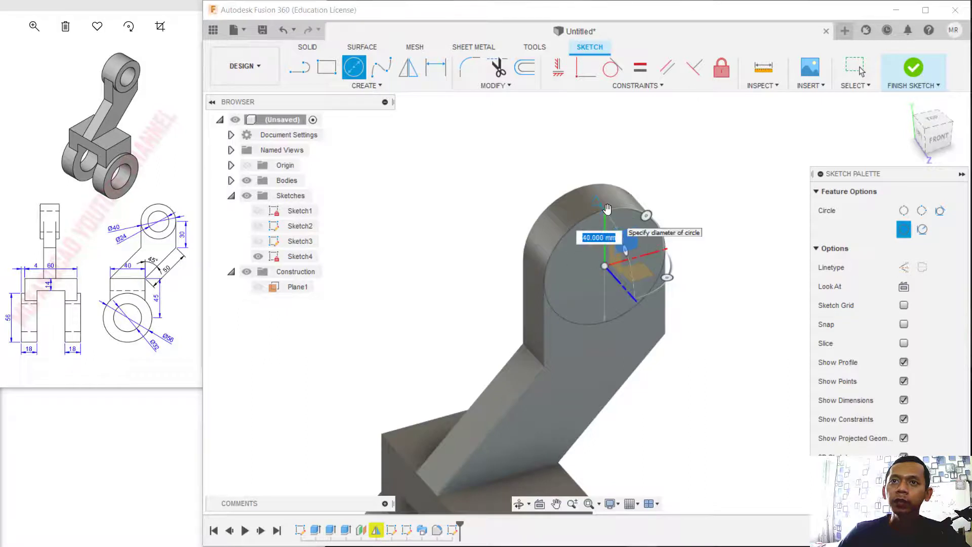
key("Return")
Draw a concentric 24 mm diameter circle inside the 40 mm circle and finish the sketch.
left_click(605, 266)
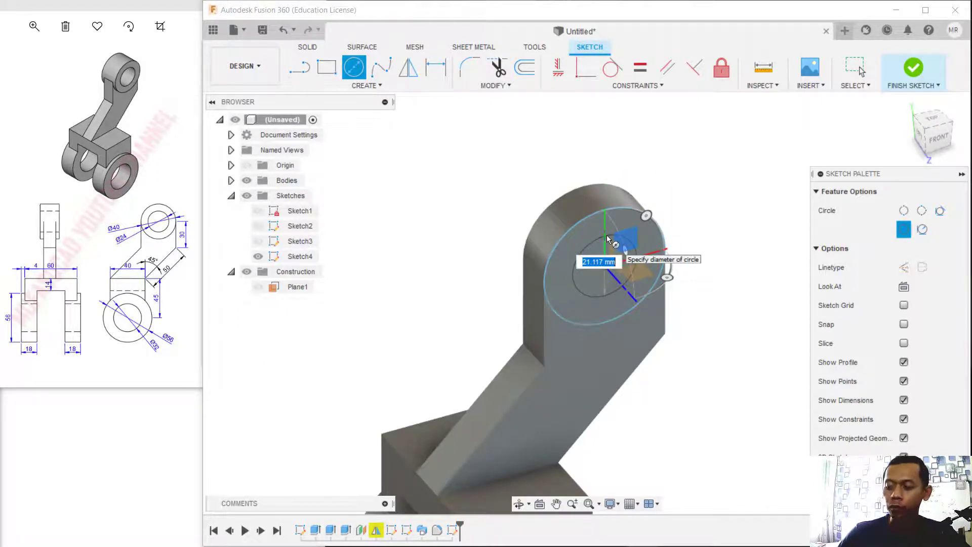
type("24")
key("Return")
key("Escape")
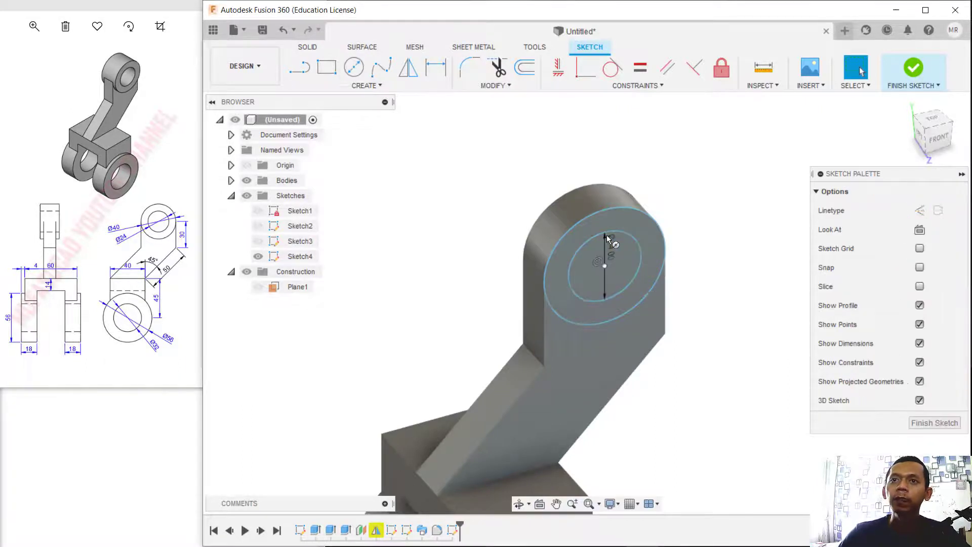
left_click(915, 73)
Extrude the ring between the two circles 3 mm outward with the Join operation.
key("e")
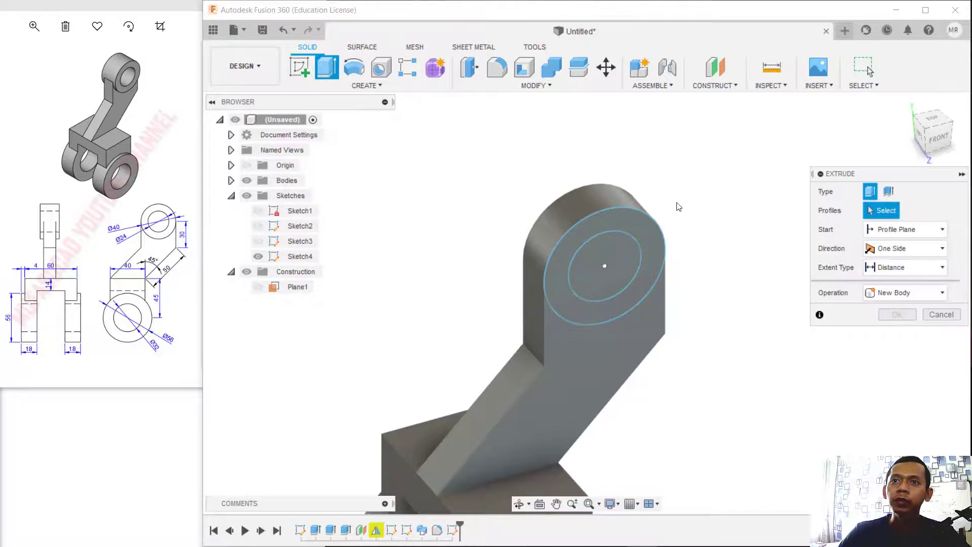
left_click(653, 233)
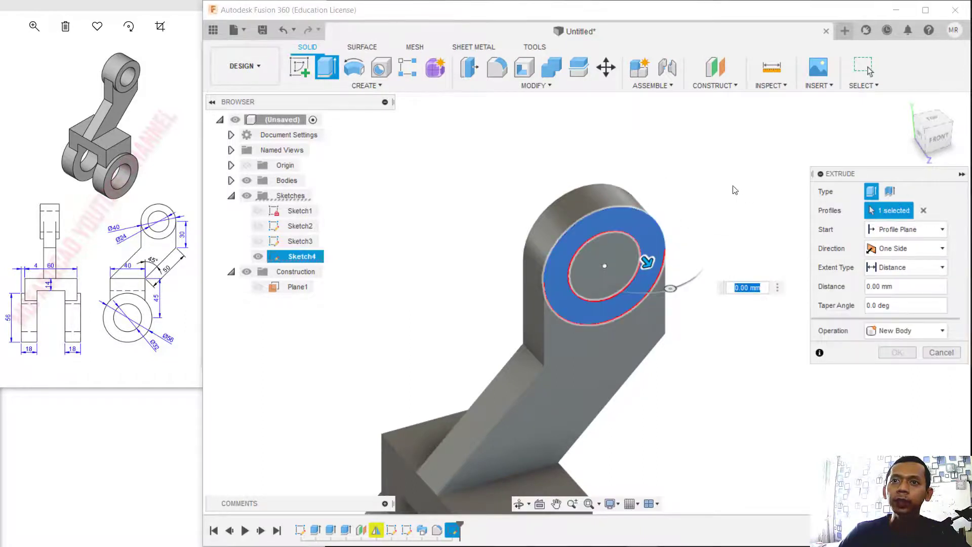
type("3")
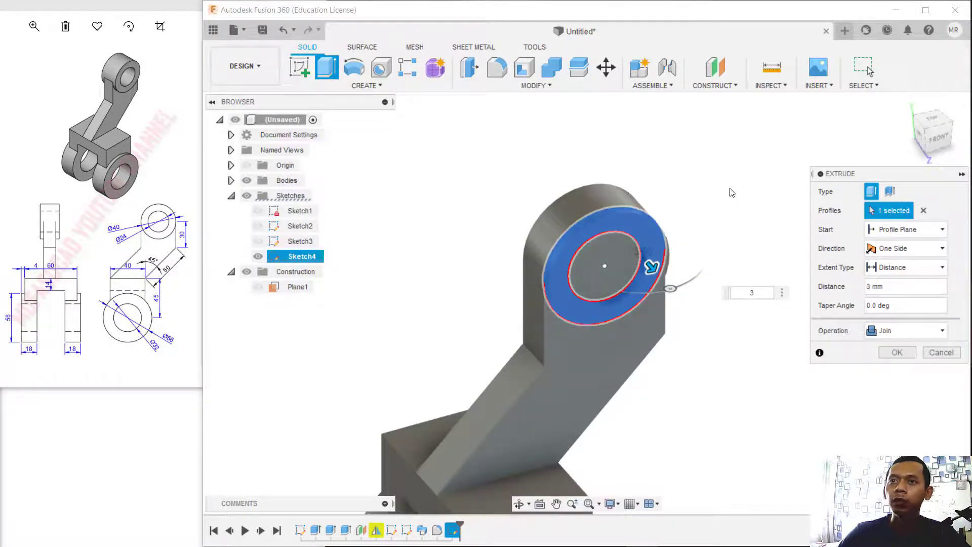
key("Return")
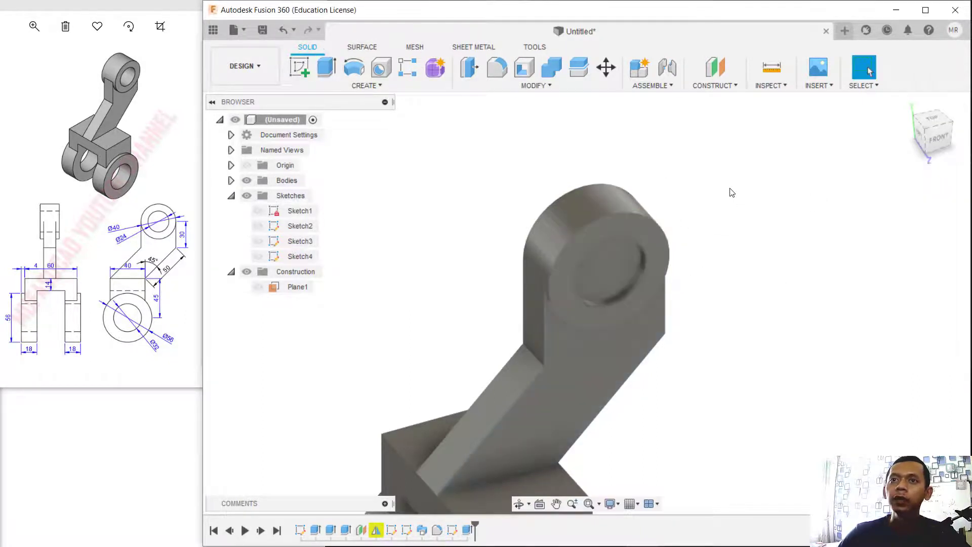
left_click(259, 257)
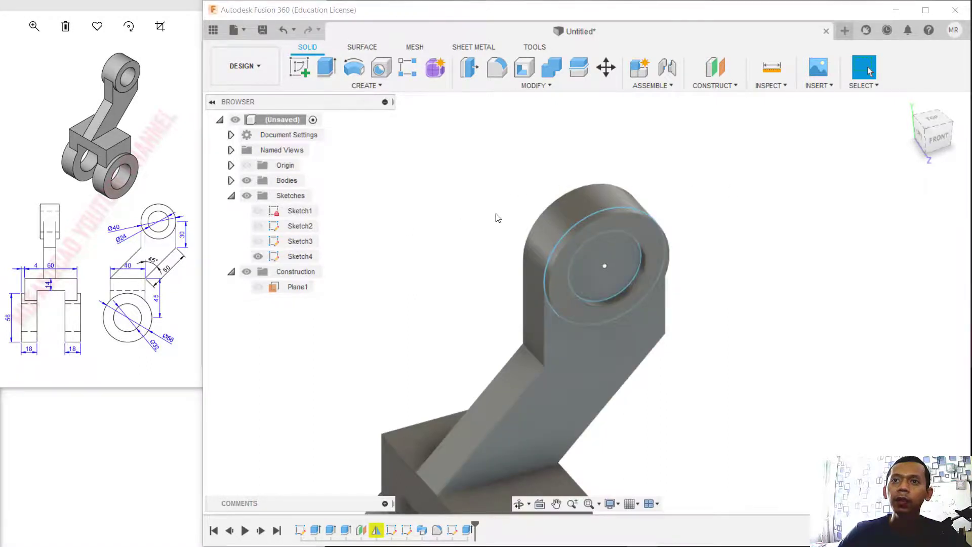
mouse_move(710, 274)
middle_mouse_down("shift")
mouse_move(734, 256)
mouse_move(723, 274)
middle_mouse_up("shift")
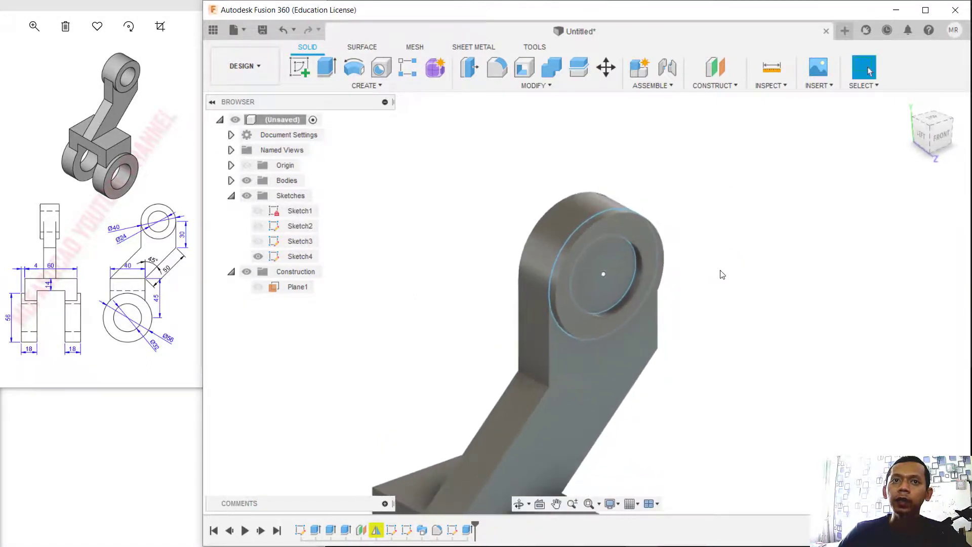
scroll(723, 275, "down", 3)
left_click(258, 287)
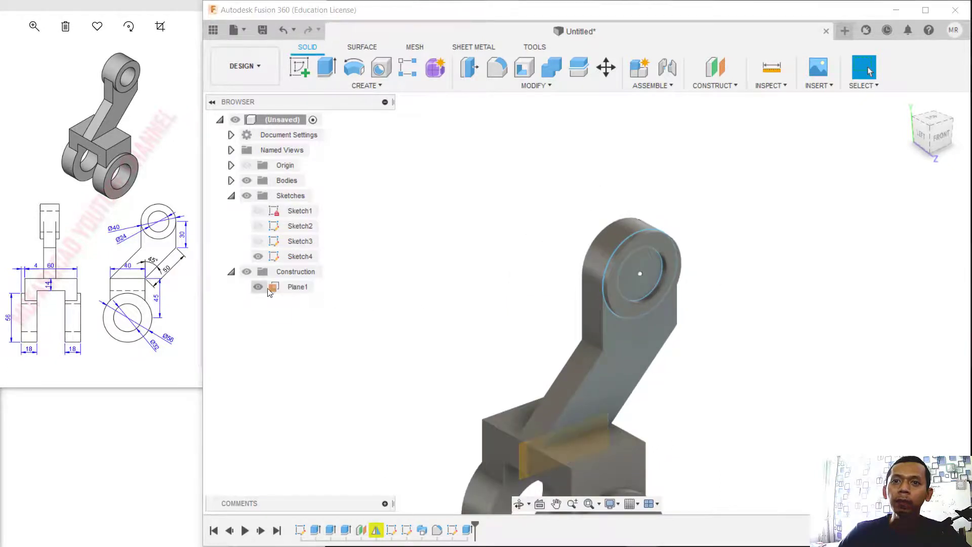
left_click(381, 86)
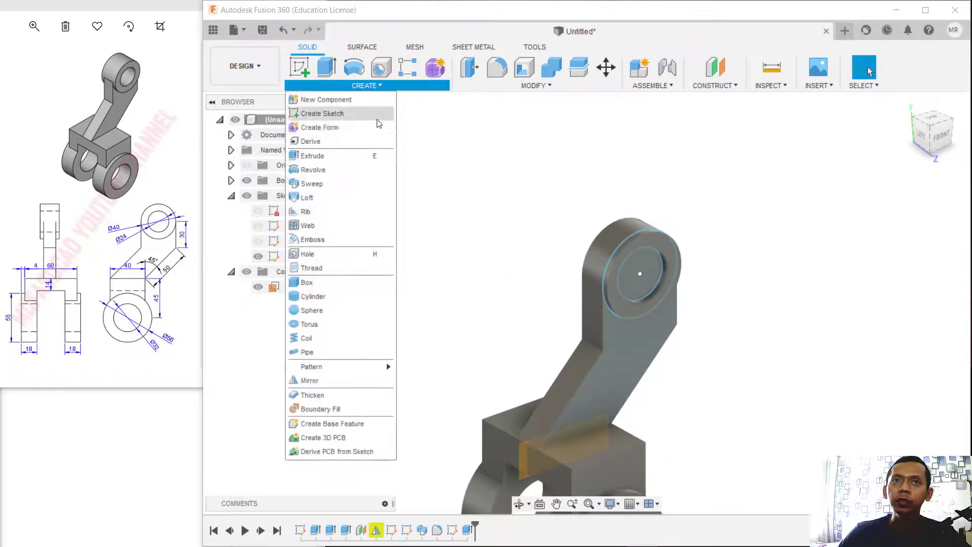
left_click(311, 381)
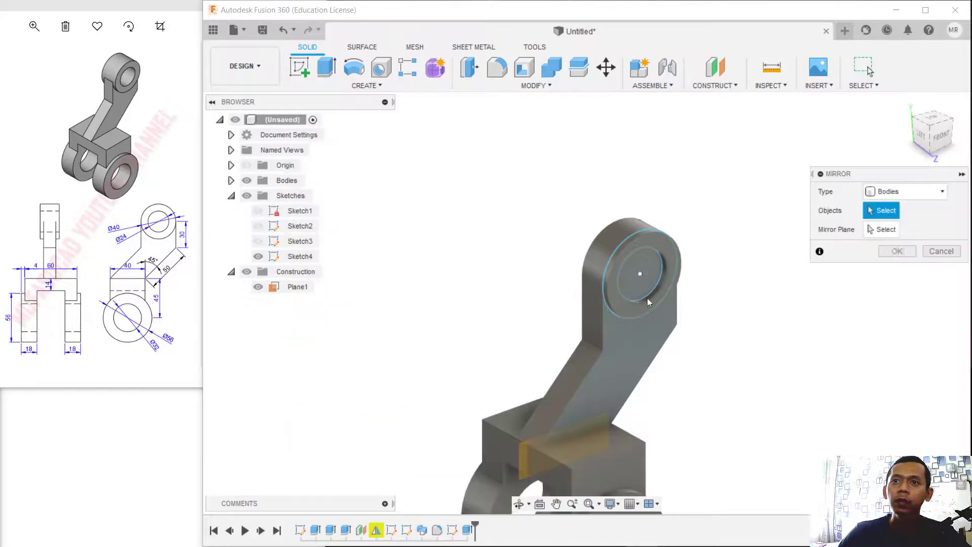
left_click(943, 252)
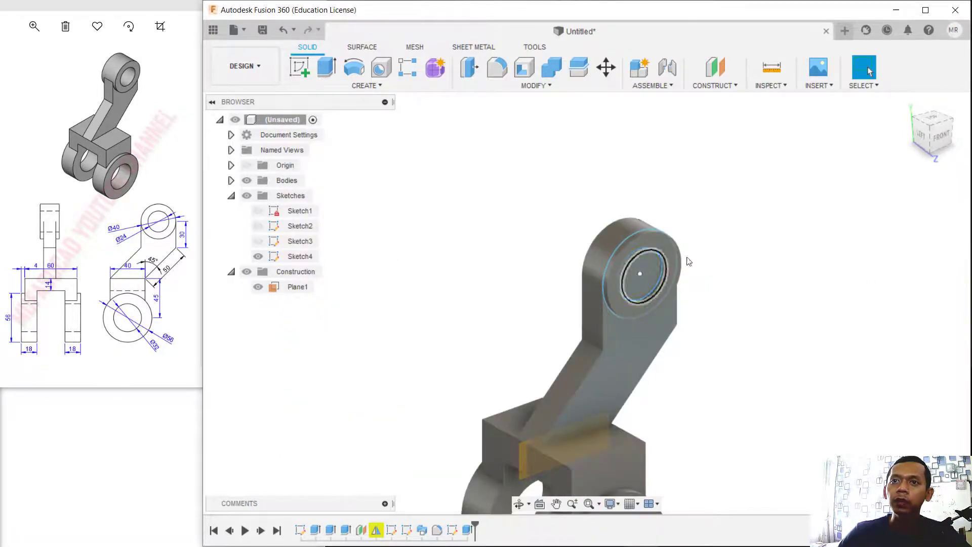
Undo the joined extrusion of the ring on the arm's rounded end.
key("ctrl+z")
key("ctrl+z")
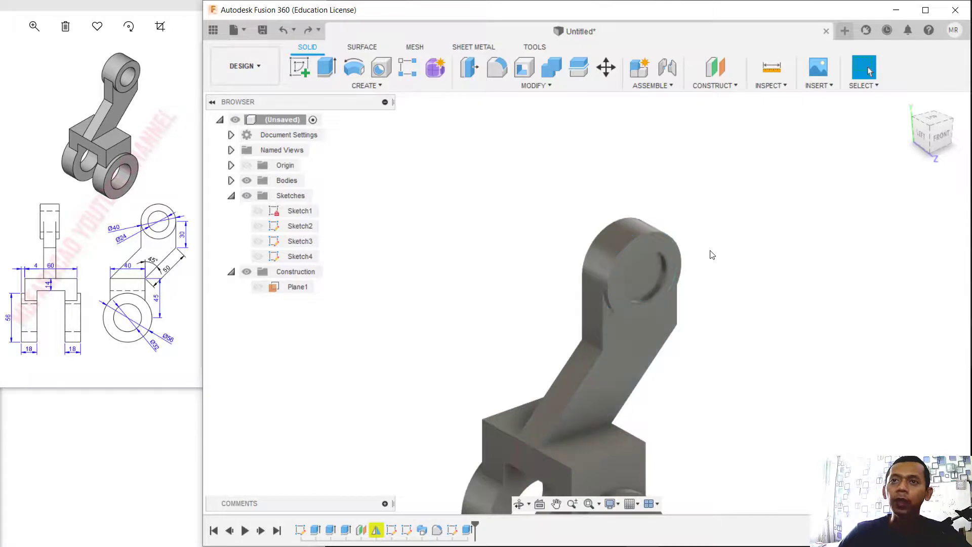
Extrude the ring between the 24 mm and 40 mm circles 3 mm outward as a new body.
left_click(327, 69)
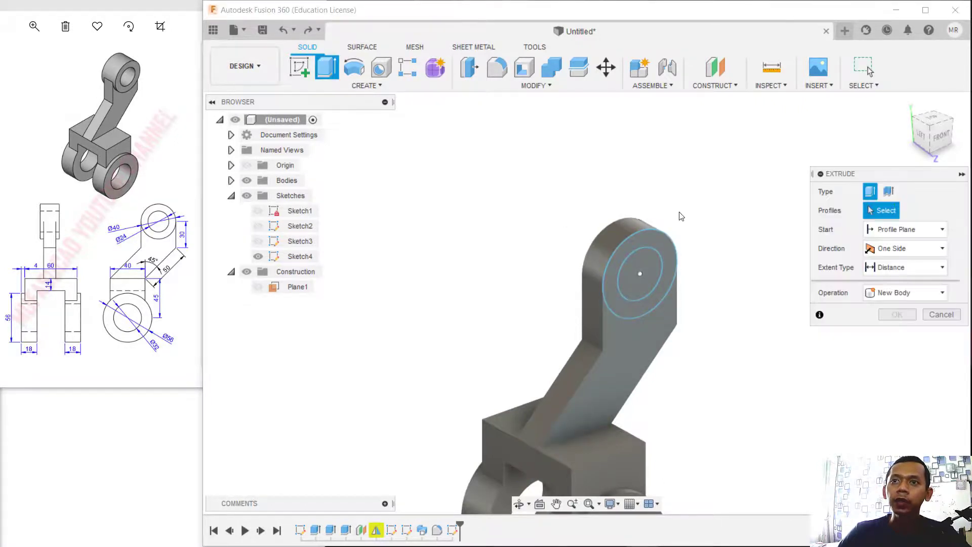
left_click(667, 250)
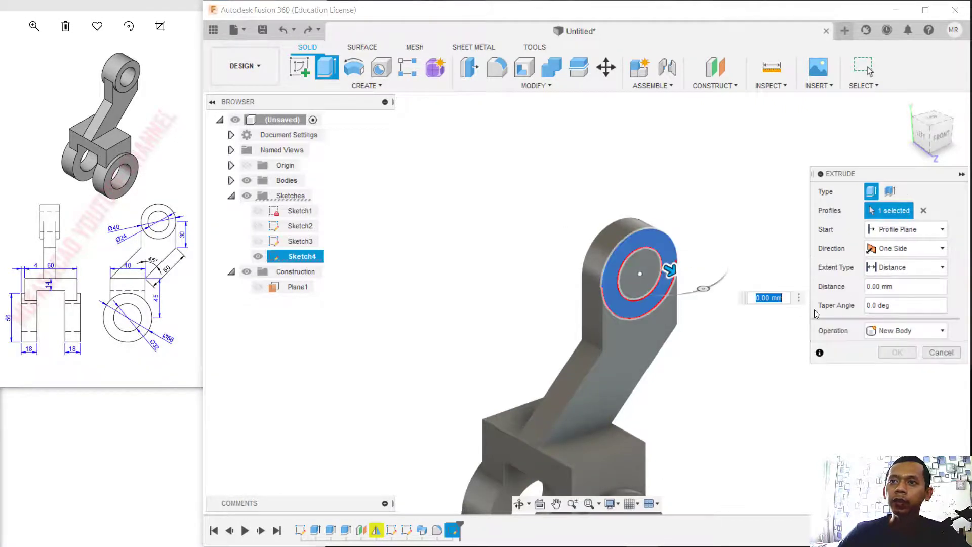
type("3")
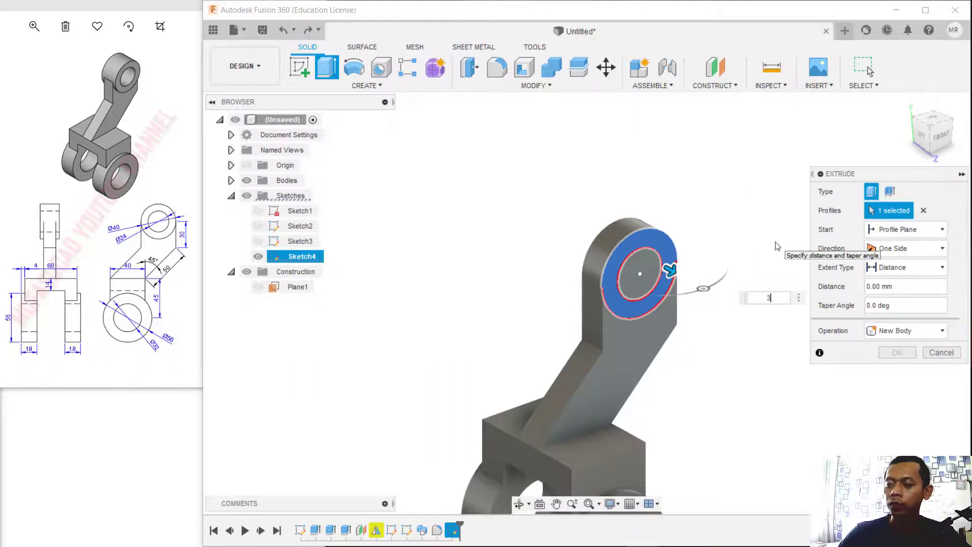
left_click(920, 331)
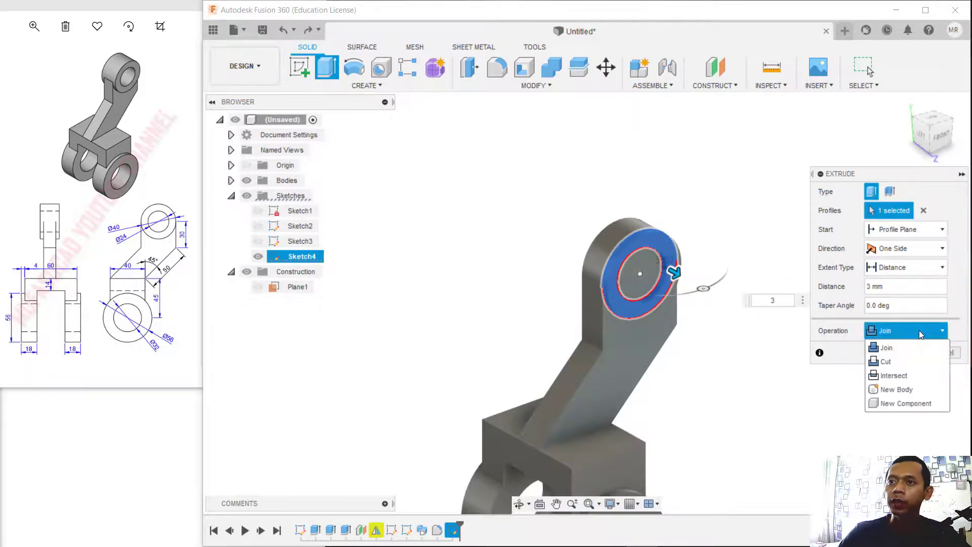
left_click(893, 390)
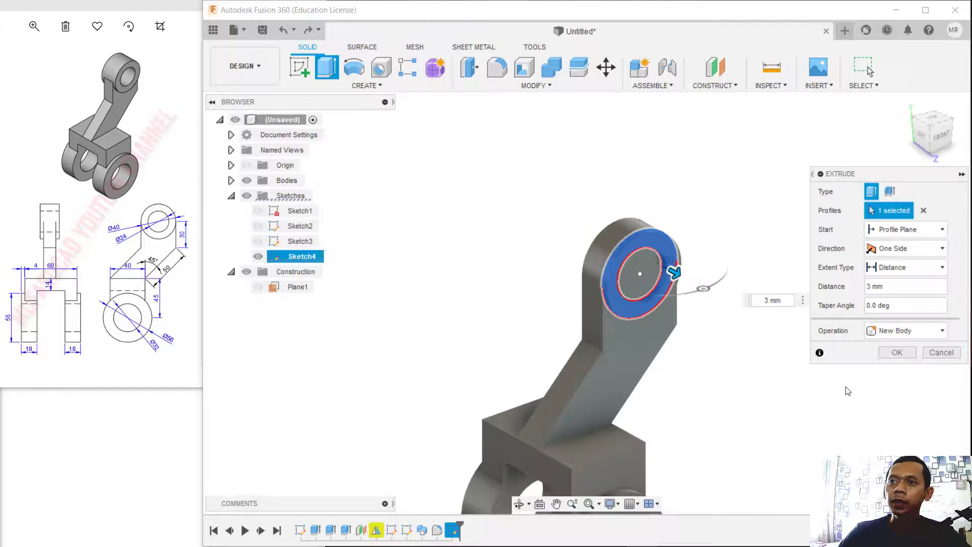
left_click(907, 354)
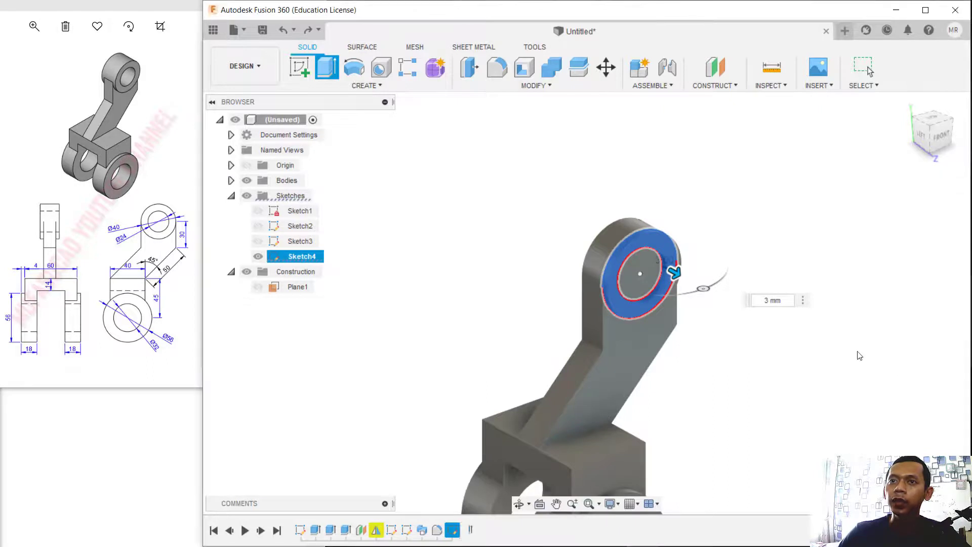
Mirror the raised ring body on the arm's rounded end across Plane1 as a new body.
left_click(375, 88)
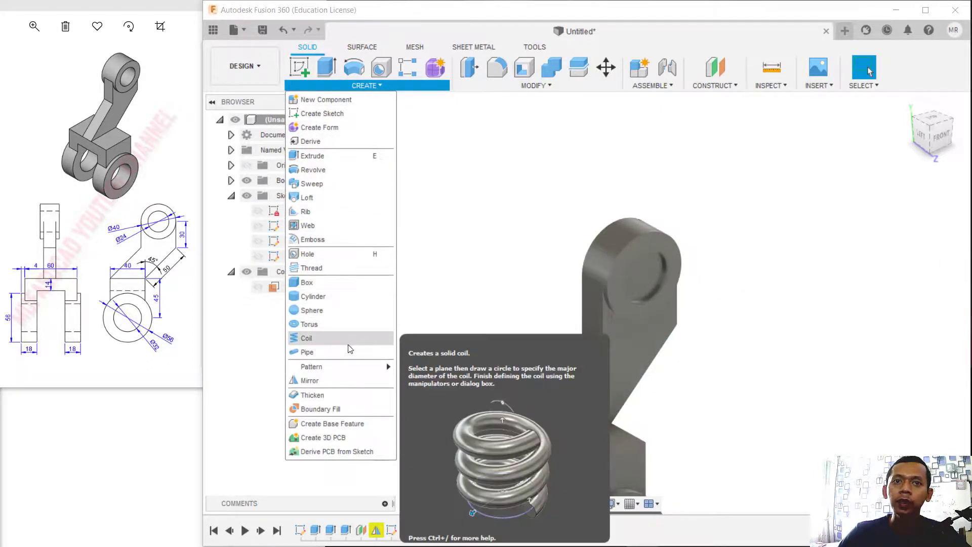
left_click(324, 380)
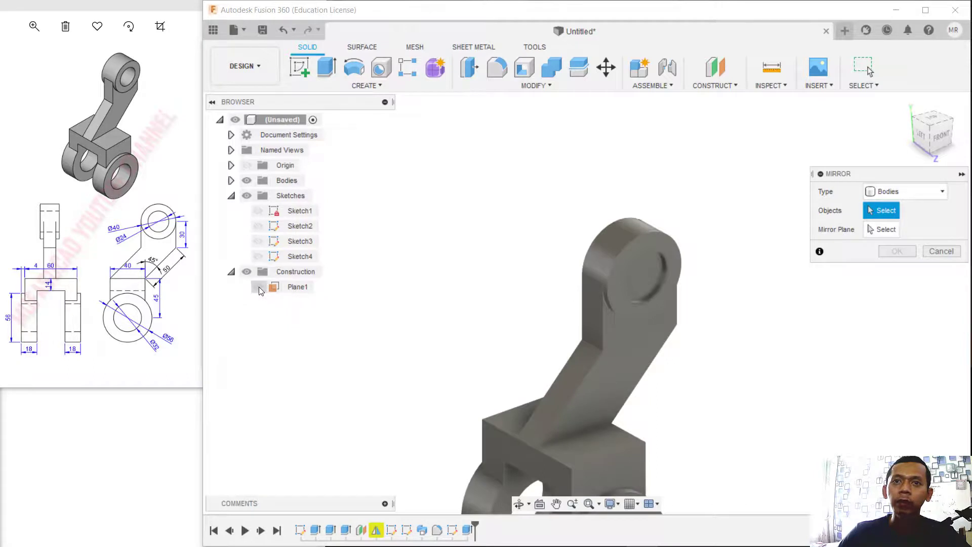
left_click(259, 286)
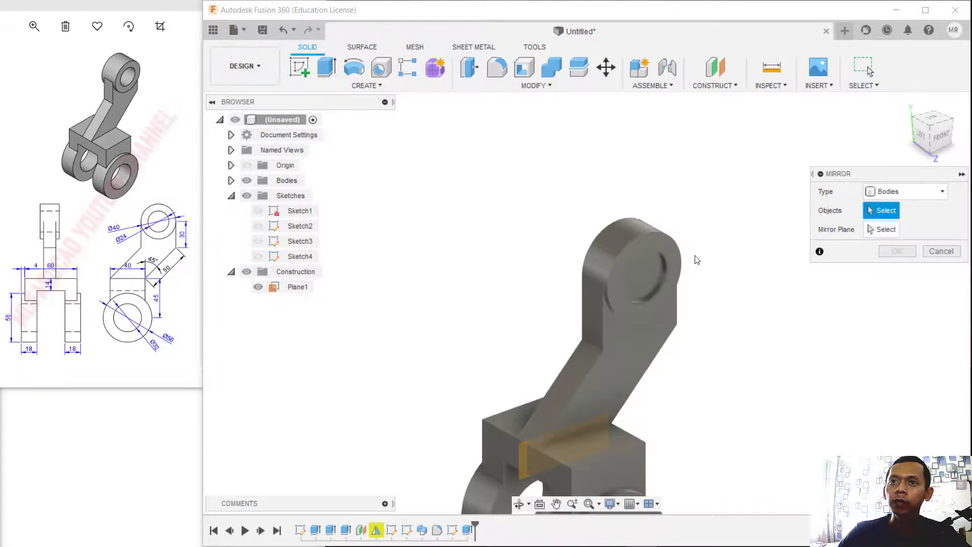
left_click(671, 261)
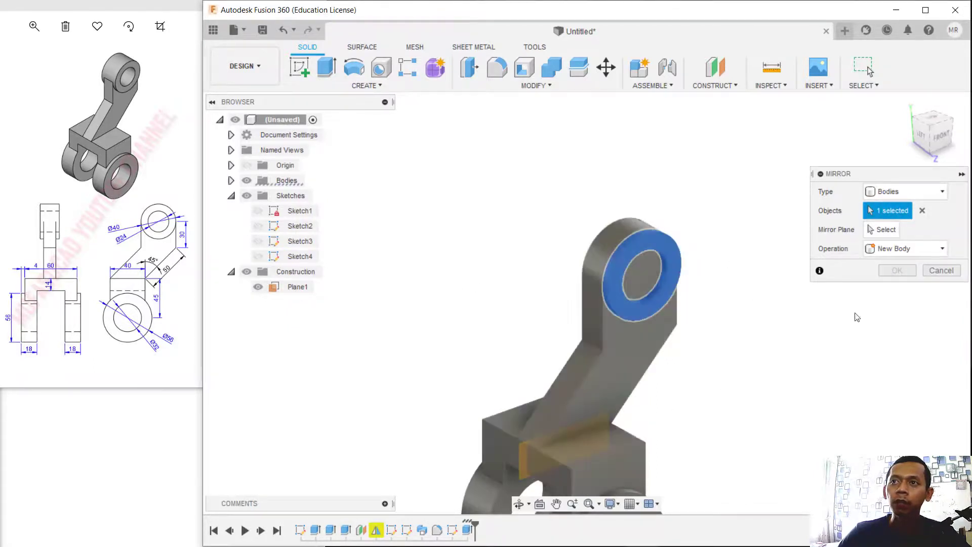
left_click(884, 229)
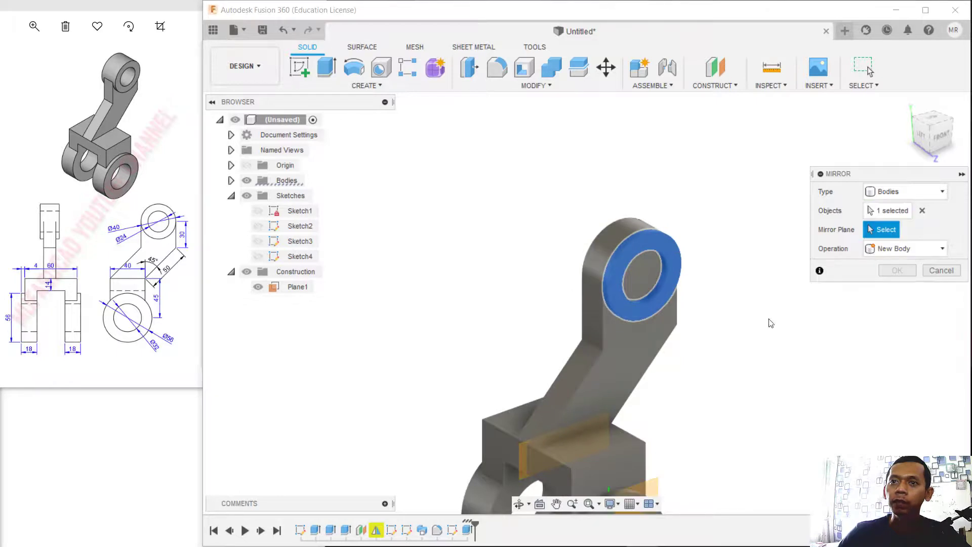
left_click(527, 469)
middle_click_drag(721, 359, 639, 310, "shift")
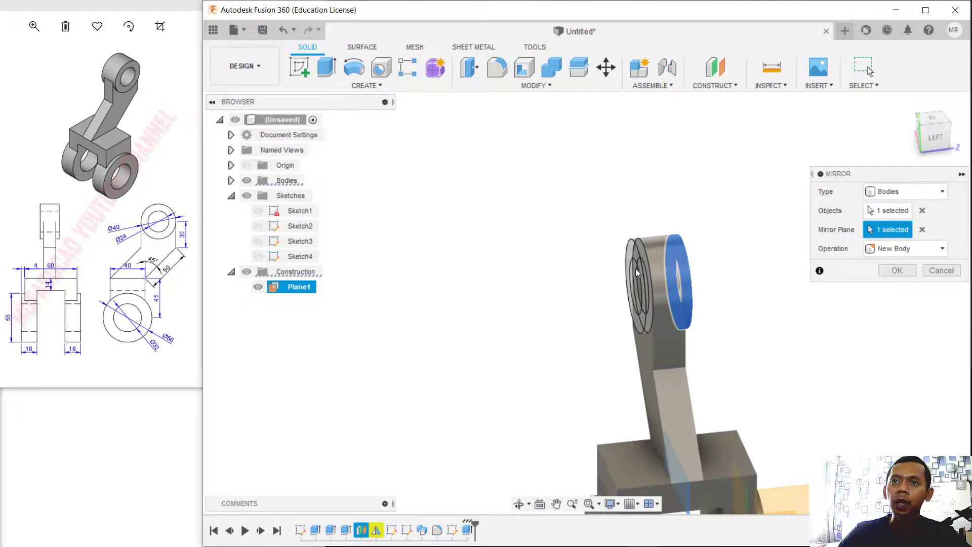
middle_click_drag(748, 315, 869, 300, "shift")
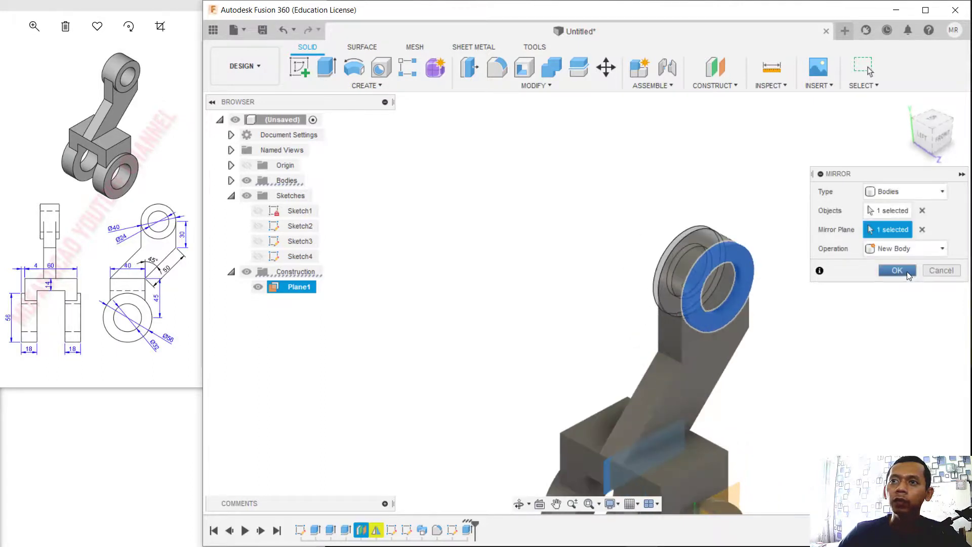
left_click(897, 271)
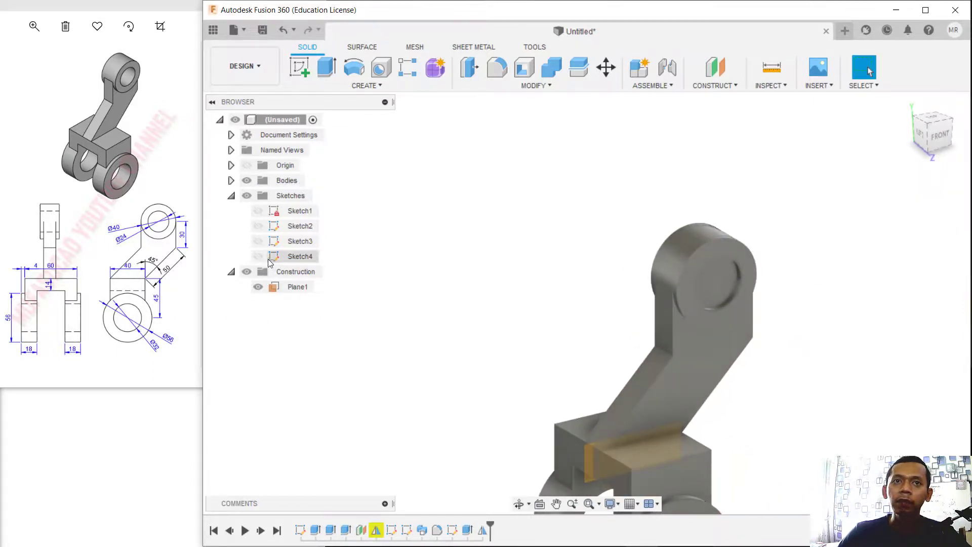
Show Sketch4 and extrude its inner 24 mm circle -50 mm as a cut through the arm's rounded end and both rings.
left_click(258, 256)
left_click(332, 73)
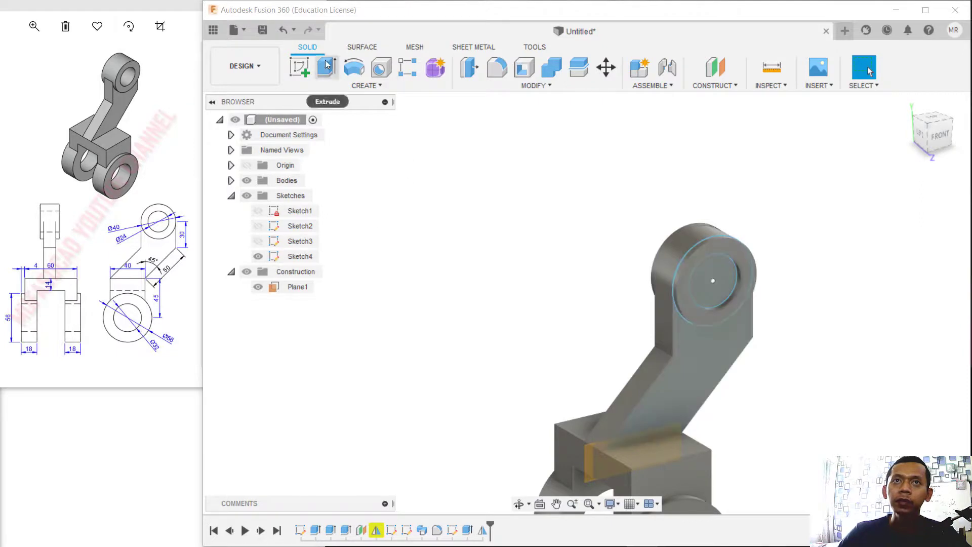
left_click(701, 284)
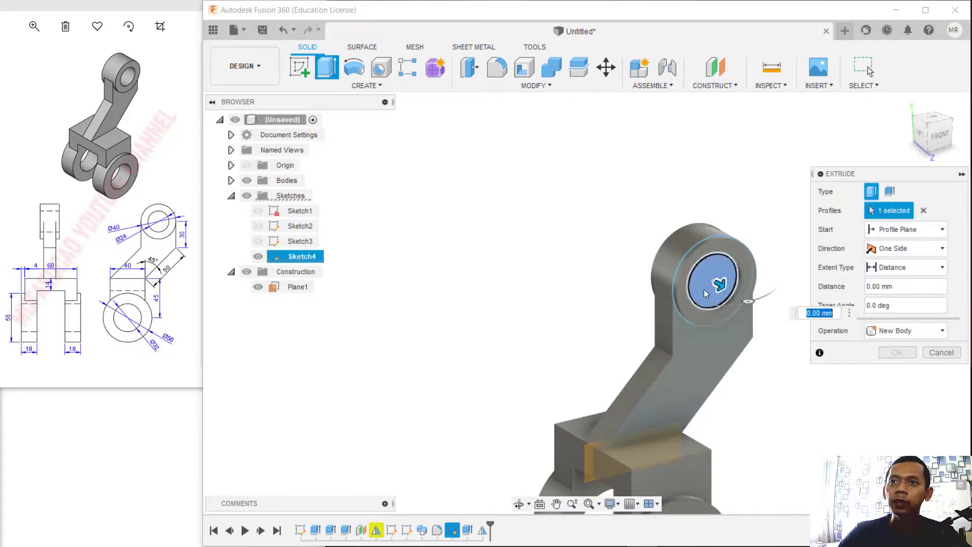
left_click_drag(724, 290, 654, 249)
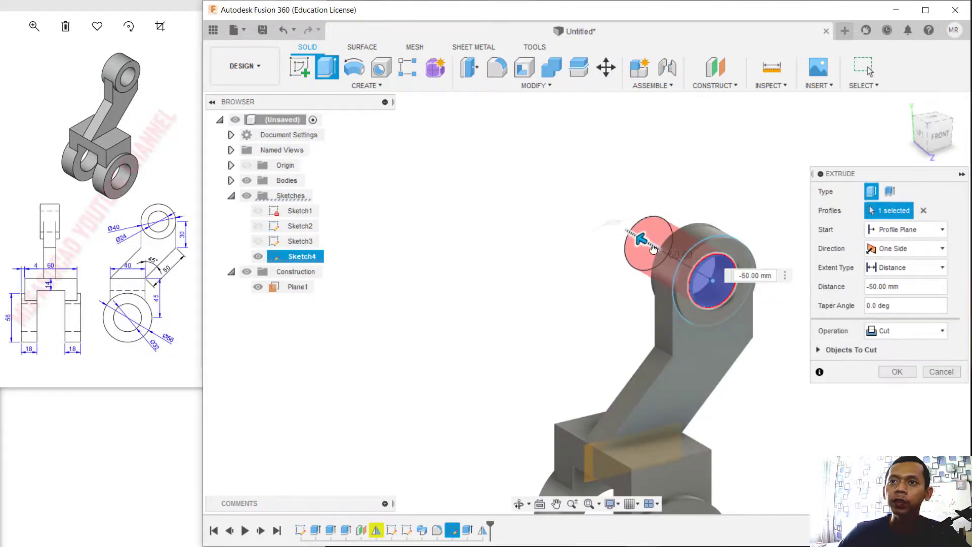
left_click(905, 372)
Hide Plane1 and Sketch4 so that only the finished lever bracket is displayed.
middle_click_drag(809, 358, 797, 304, "shift")
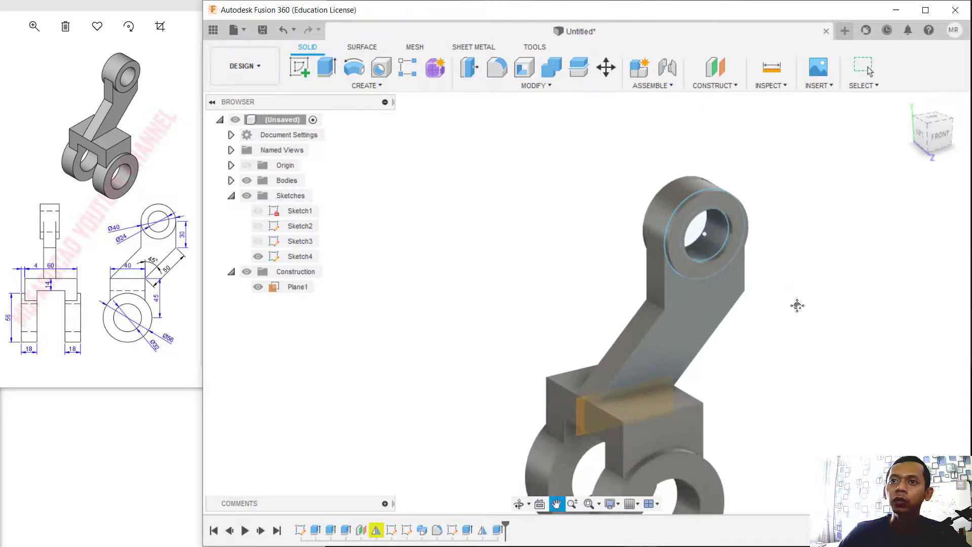
mouse_move(790, 347)
middle_mouse_down("shift")
mouse_move(769, 291)
mouse_move(742, 313)
mouse_move(795, 329)
middle_mouse_up("shift")
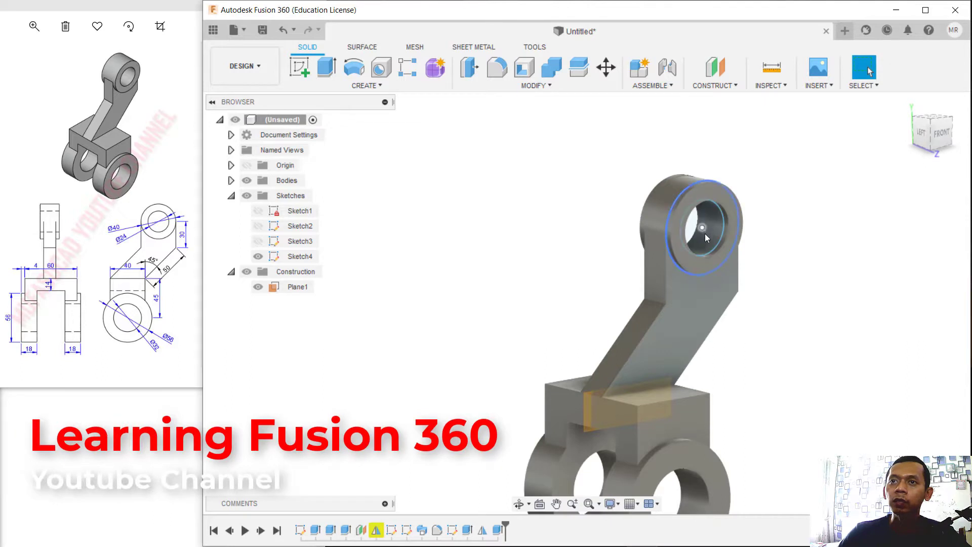
scroll(720, 300, "up", 1)
scroll(719, 299, "down", 3)
middle_click_drag(760, 346, 758, 340, "shift")
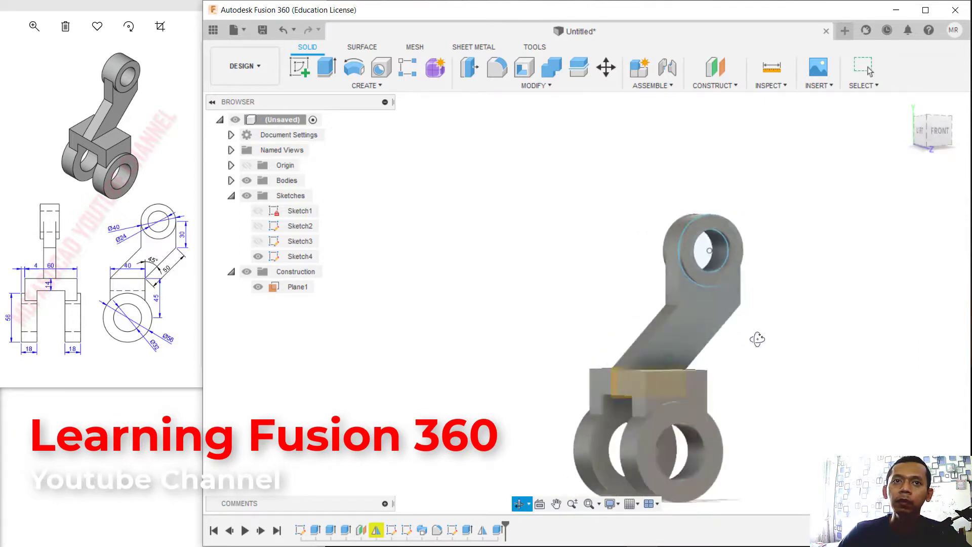
left_click(259, 286)
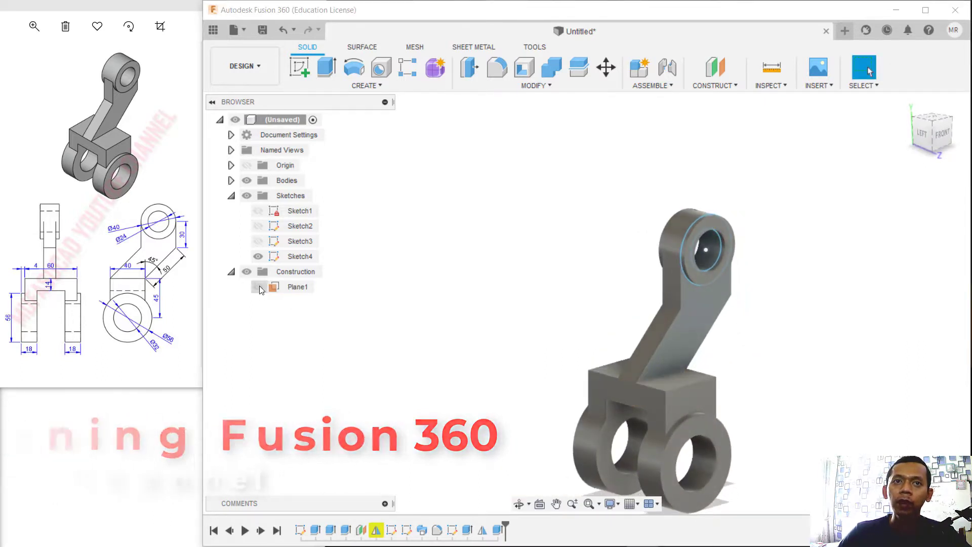
left_click(257, 257)
middle_click_drag(794, 367, 679, 275)
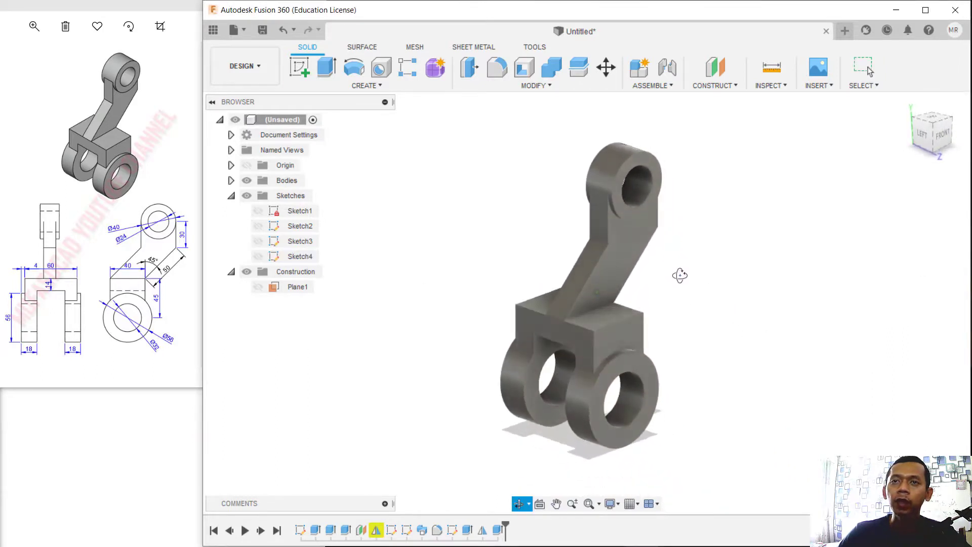
key("Escape")
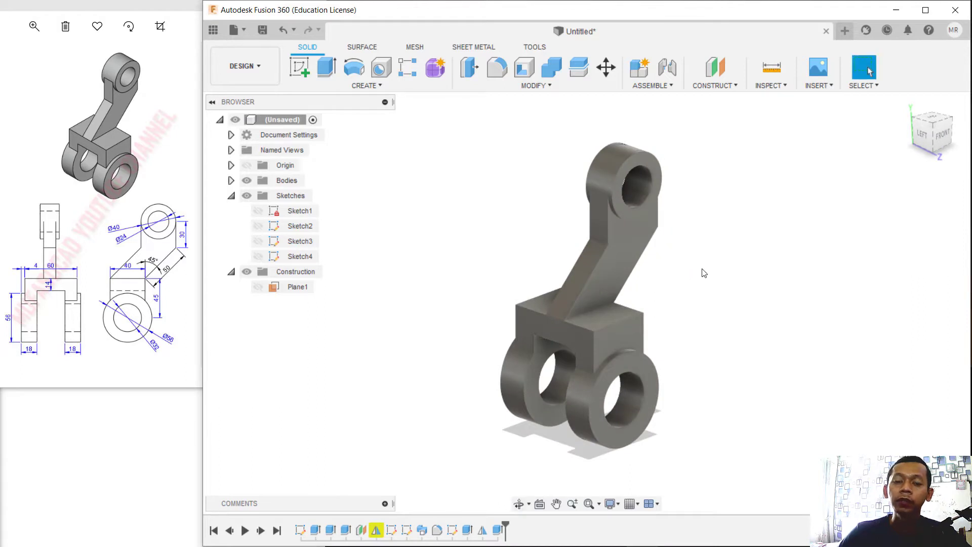